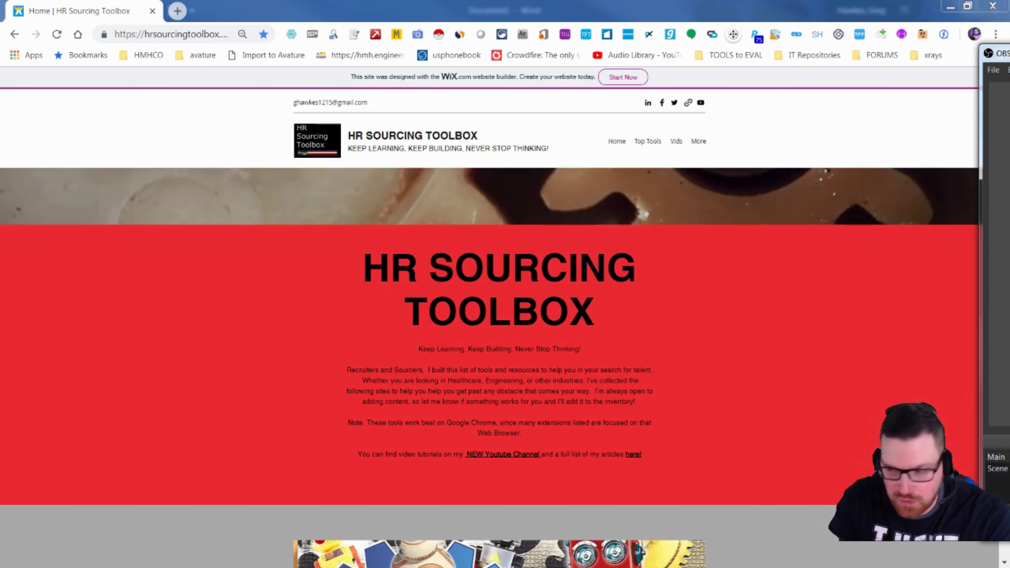
Switch from Chrome to the Word notes listing the ceramics and glass societies
key(alt+Tab)
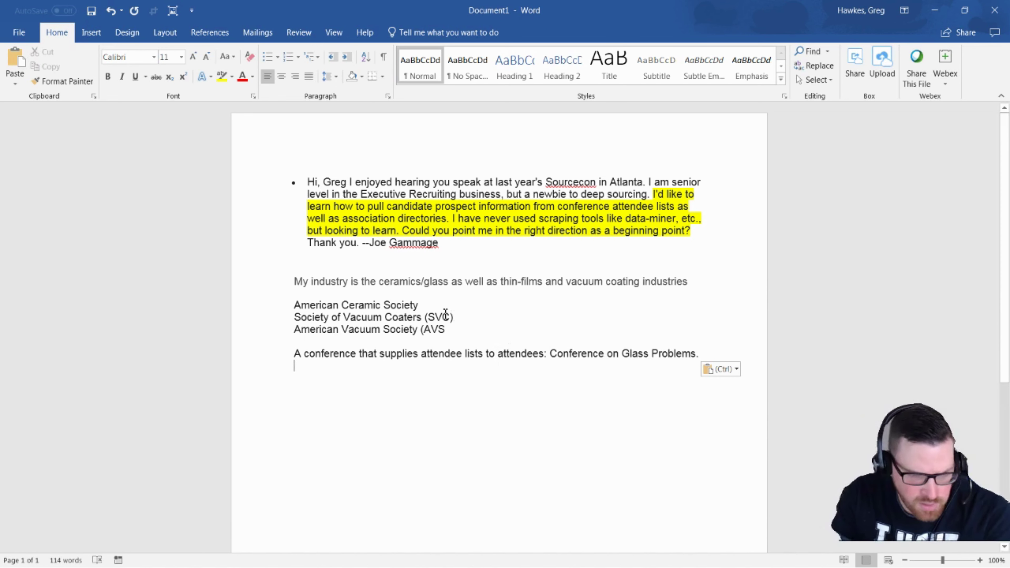
Copy 'American Ceramic Society' from the Word notes and return to Chrome
drag(432, 310, 295, 307)
key(ctrl+c)
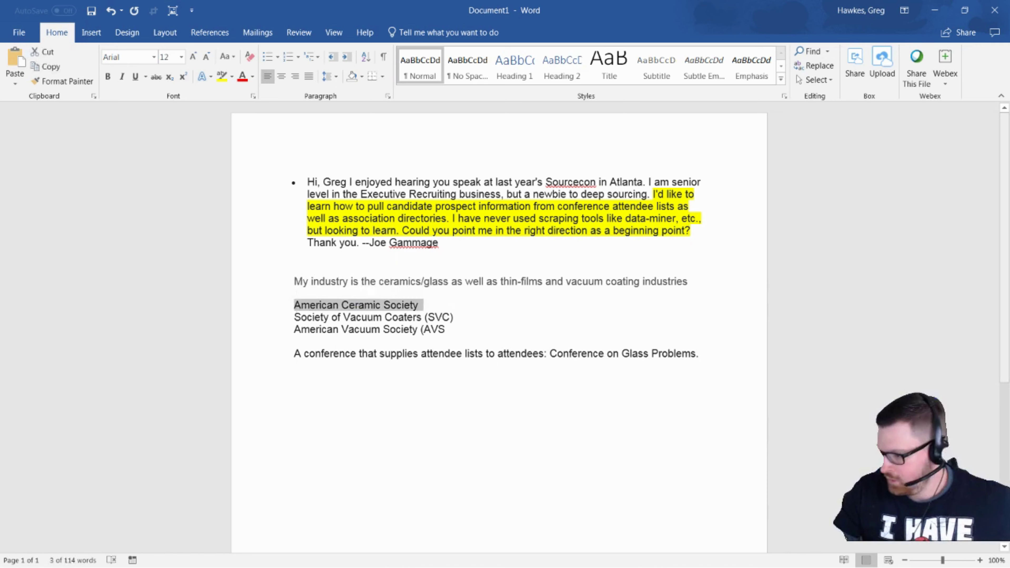
key(alt+Tab)
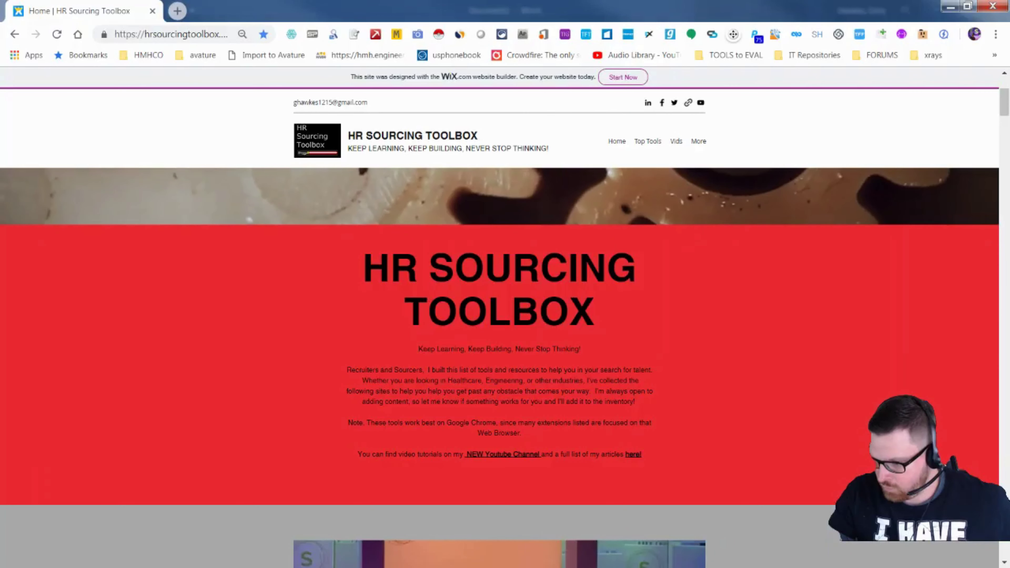
Search Google for the pasted name 'American Ceramic Society'
click(163, 38)
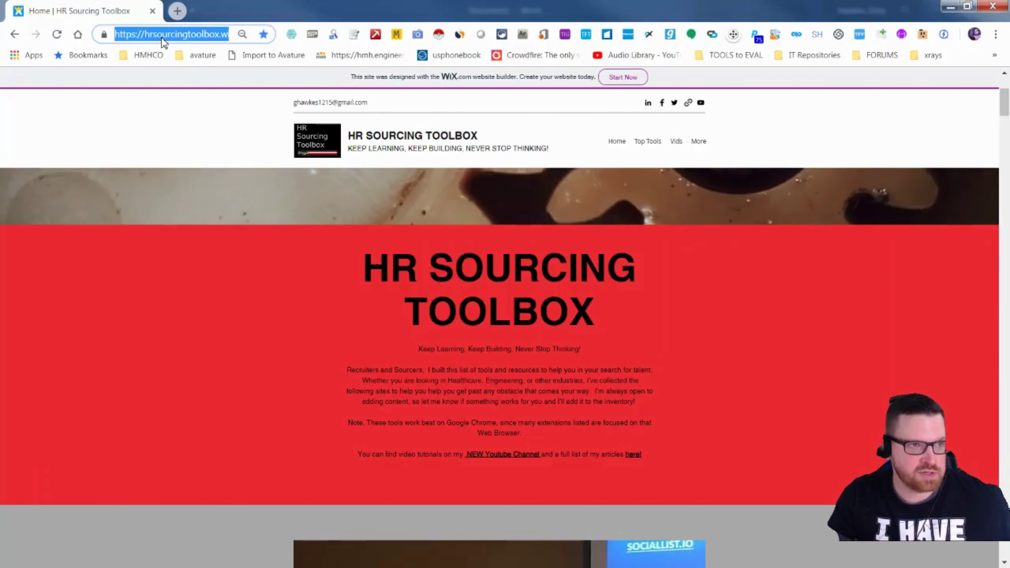
key(ctrl+v)
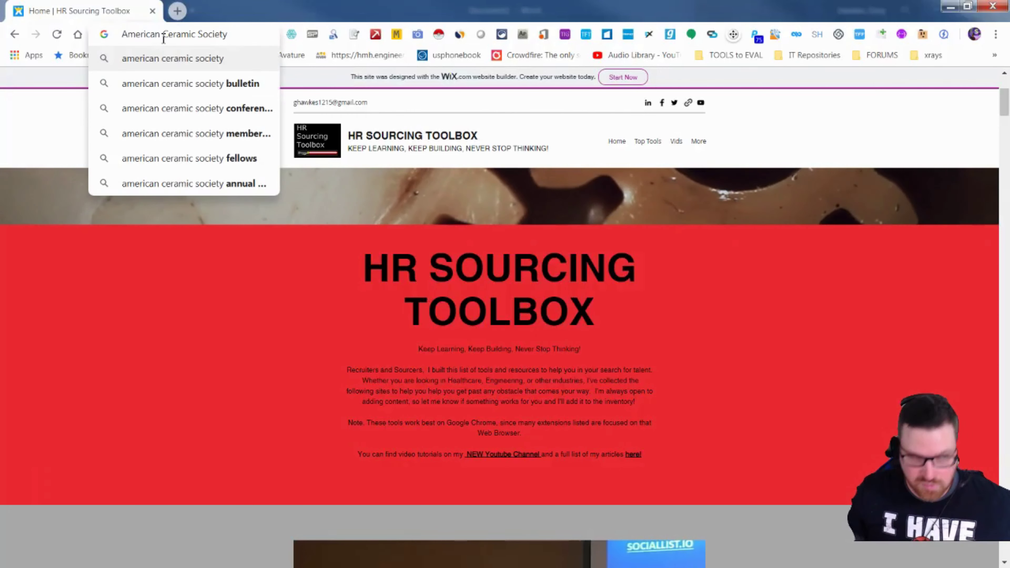
key(Return)
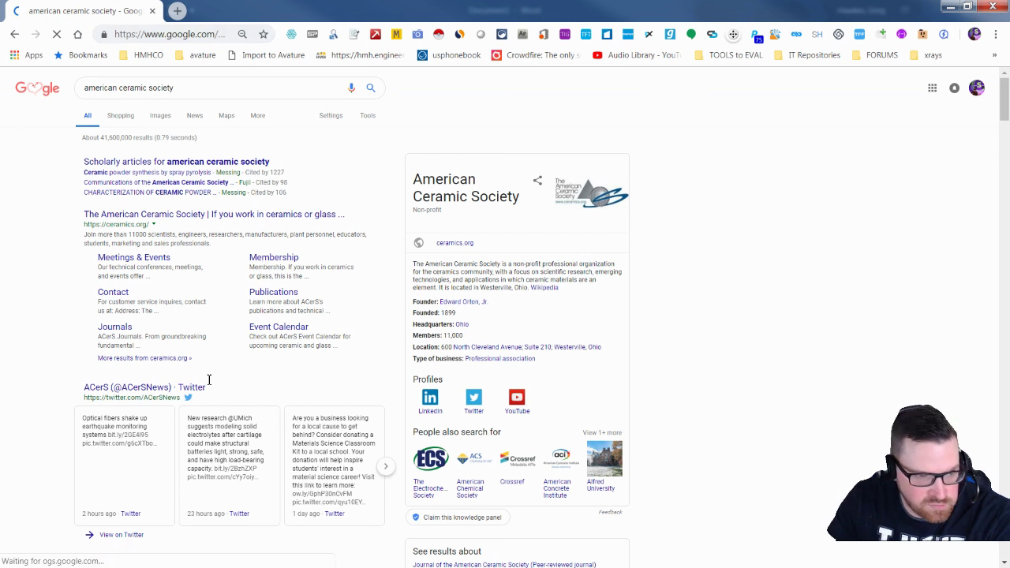
Open the Membership sitelink under ceramics.org from the search results
scroll(241, 289, down, 5)
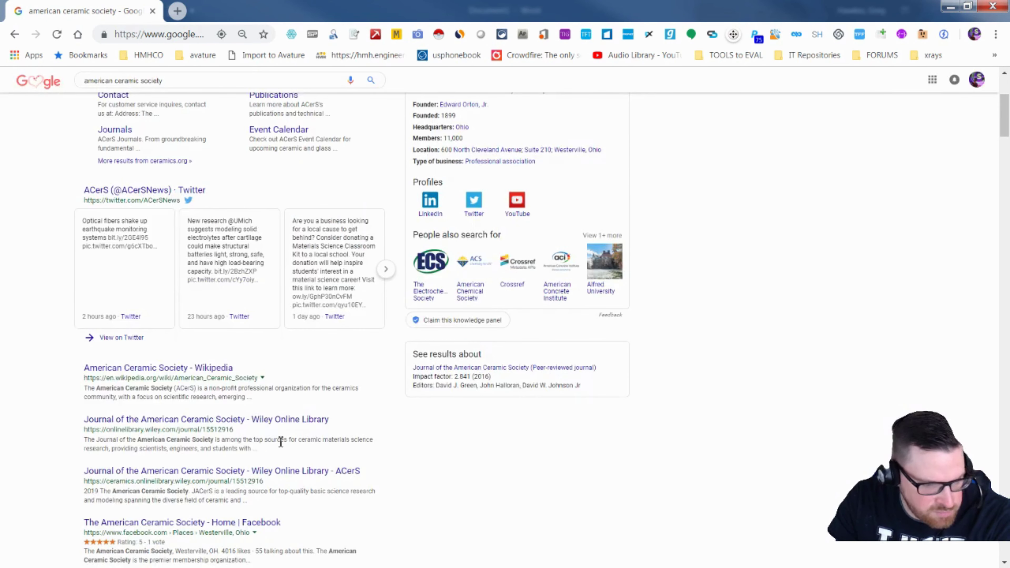
scroll(264, 385, up, 2)
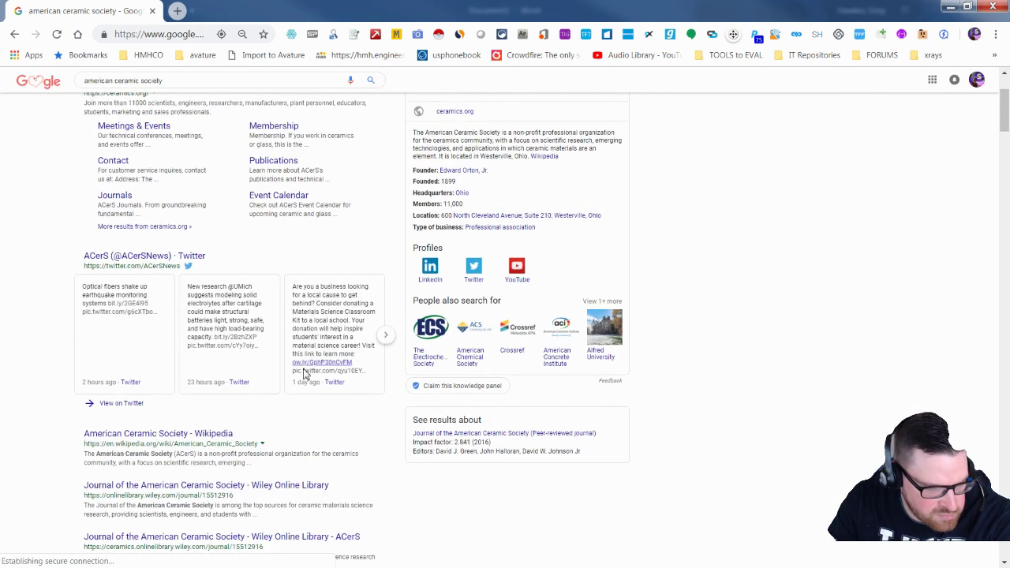
scroll(280, 345, up, 2)
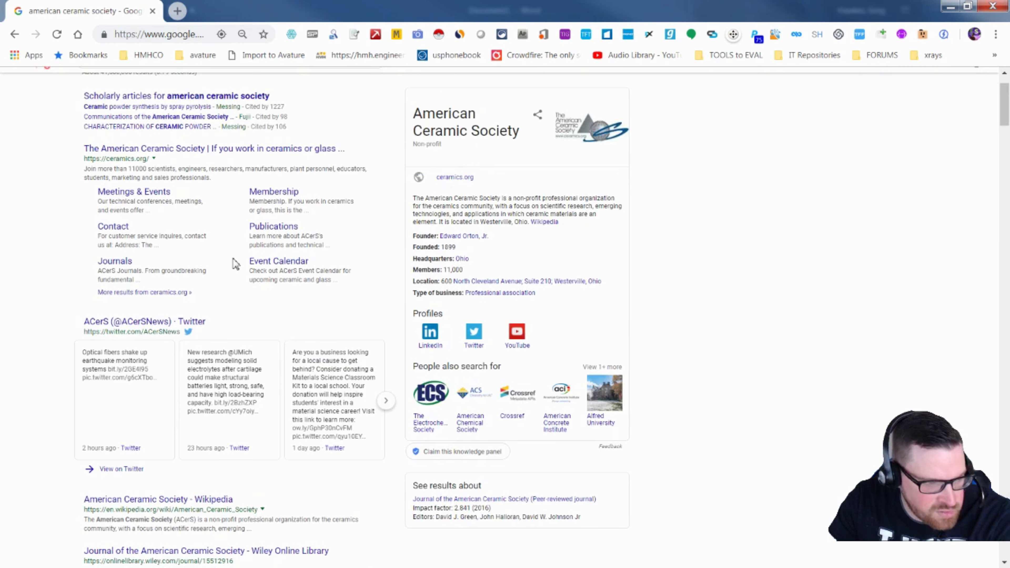
scroll(233, 264, up, 2)
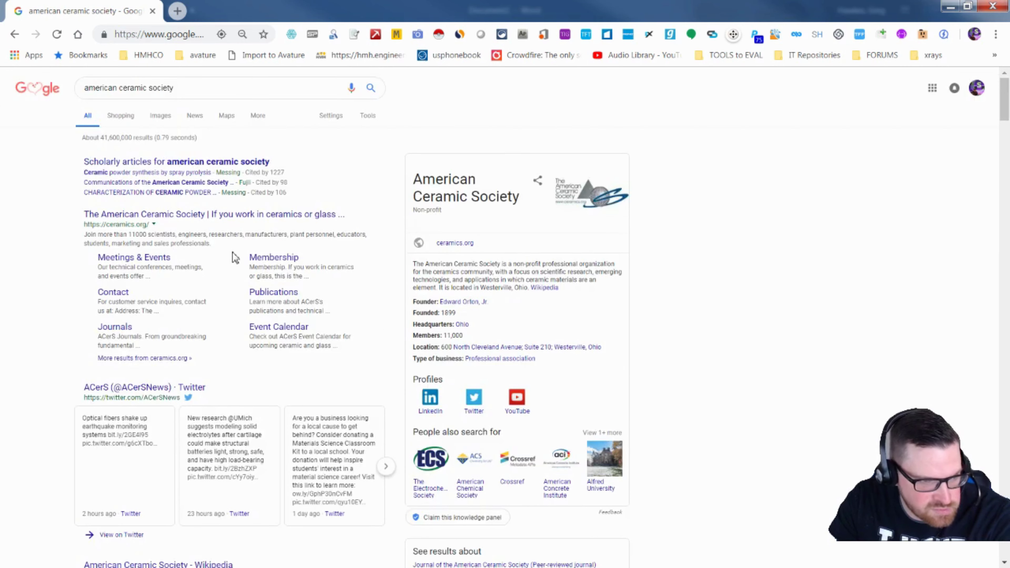
click(258, 261)
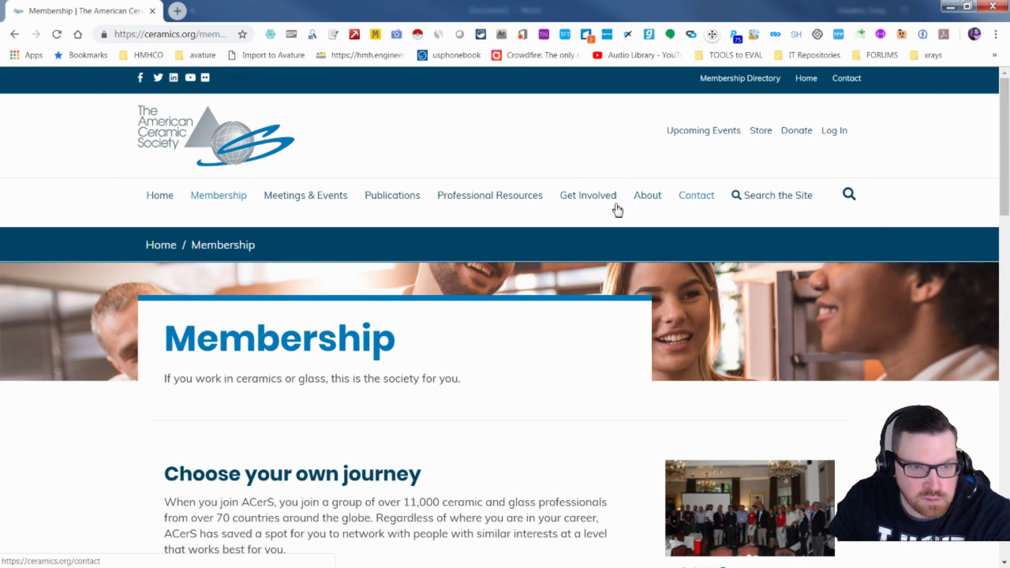
Open Member Directory from the Membership menu, reaching the Community Hub login page
mouse_move(487, 201)
mouse_move(399, 202)
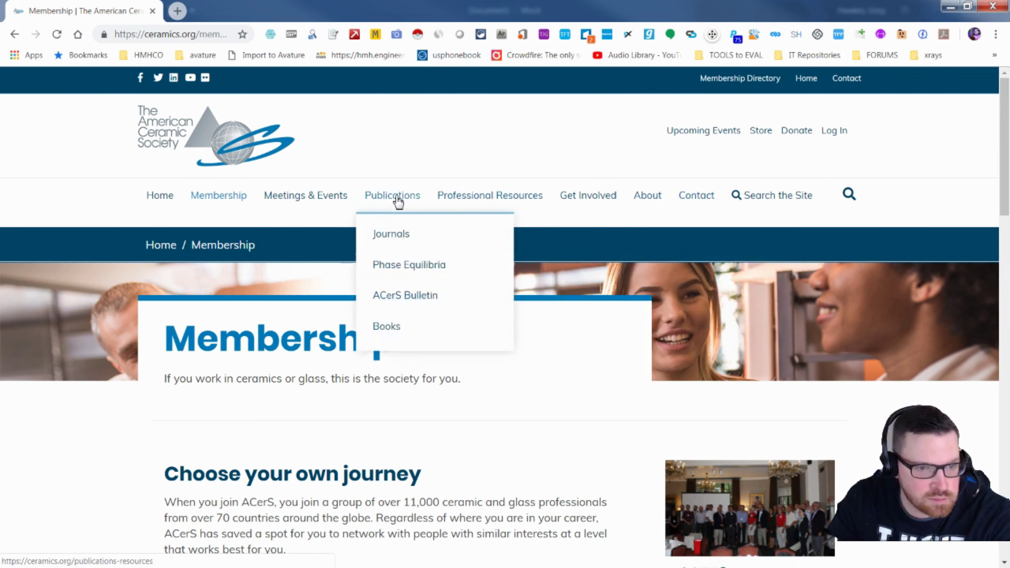
mouse_move(199, 203)
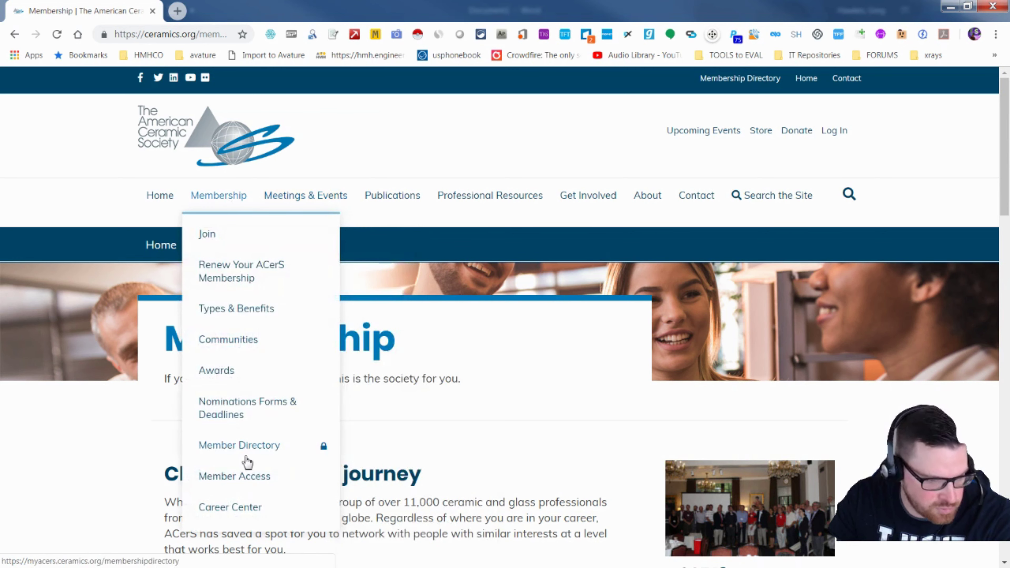
click(247, 448)
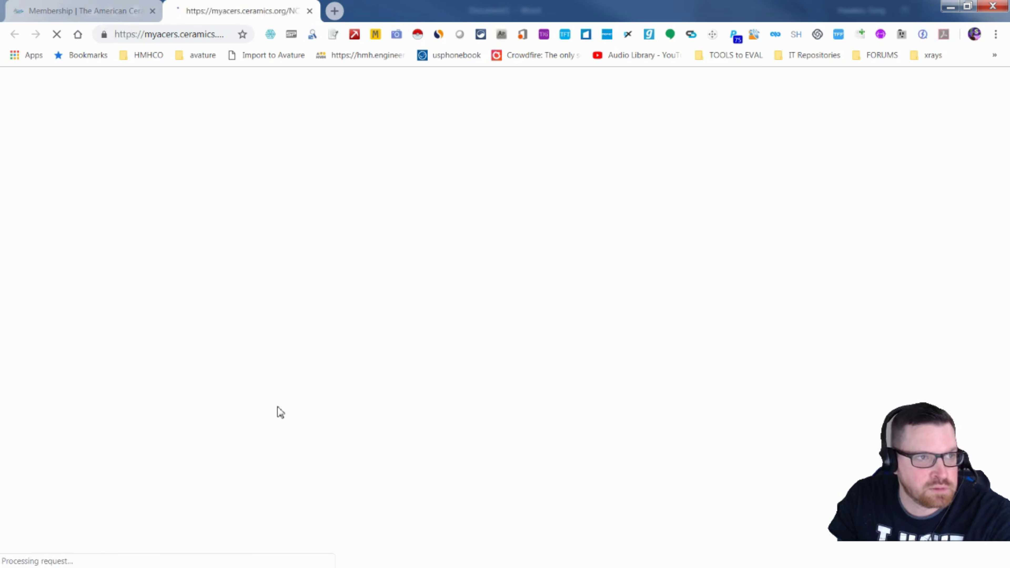
scroll(440, 306, down, 3)
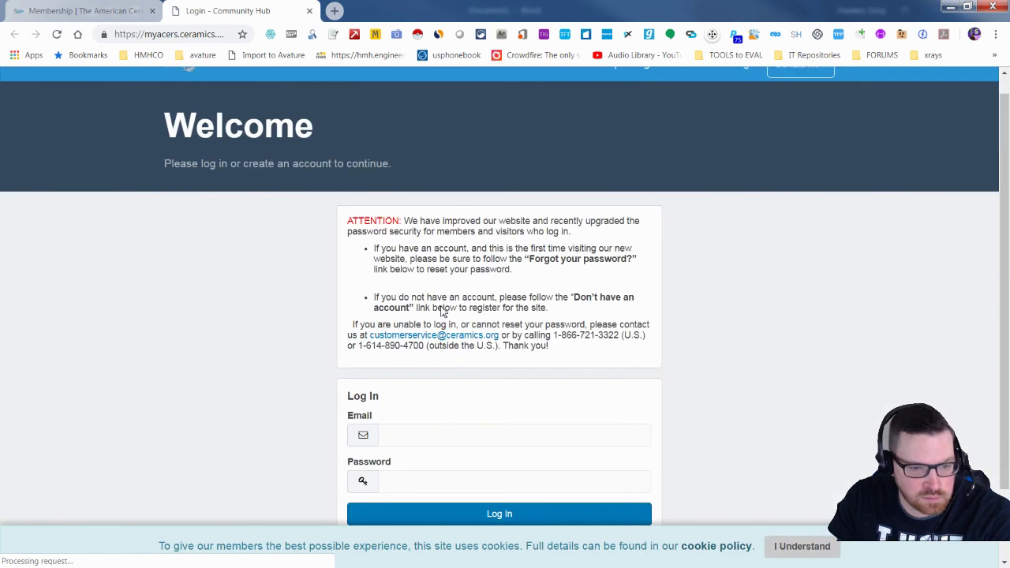
scroll(491, 388, up, 3)
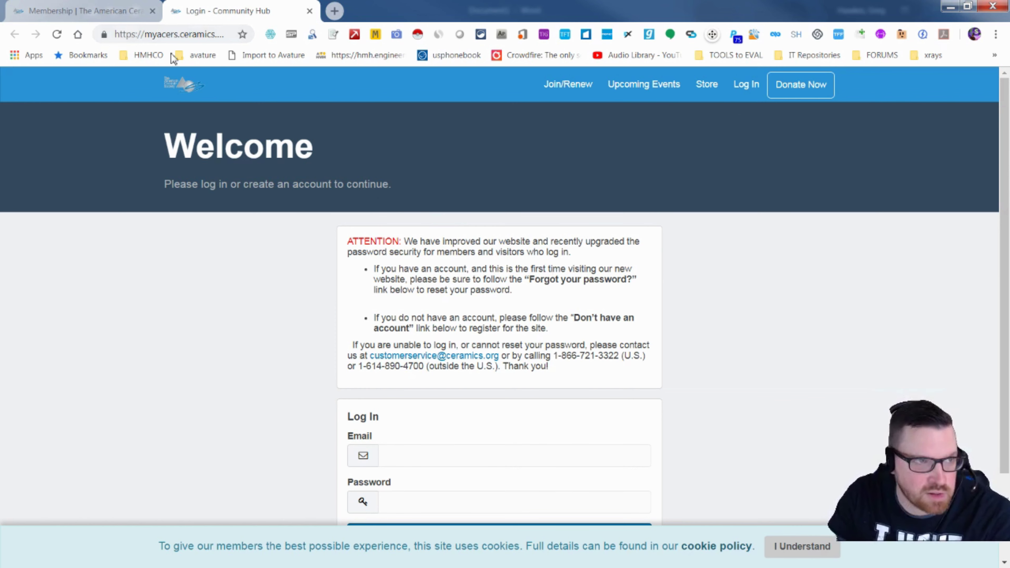
Search Google for 'Ceramic OR glass site:sched.com'
click(161, 38)
key(ctrl+v)
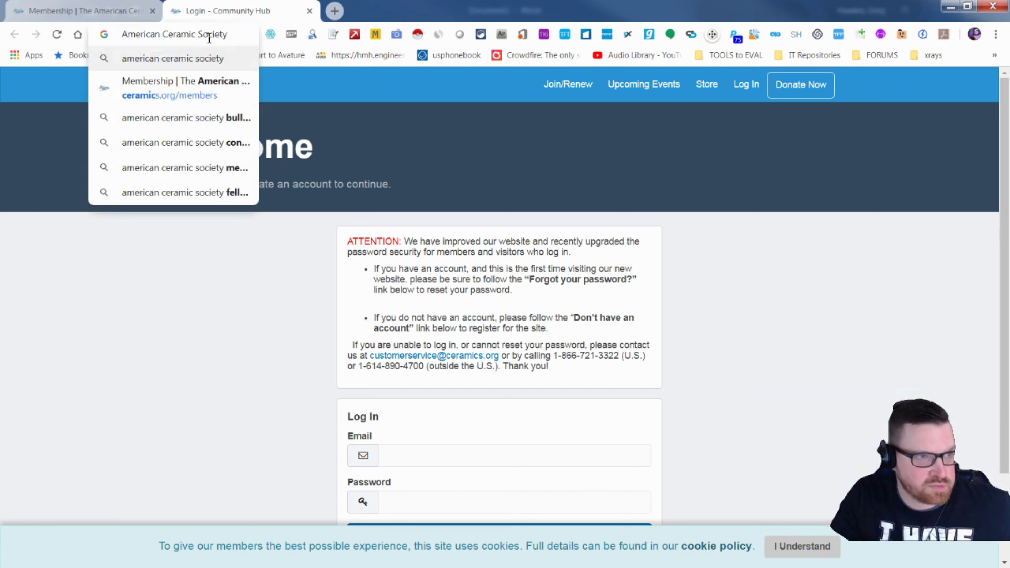
drag(199, 35, 246, 38)
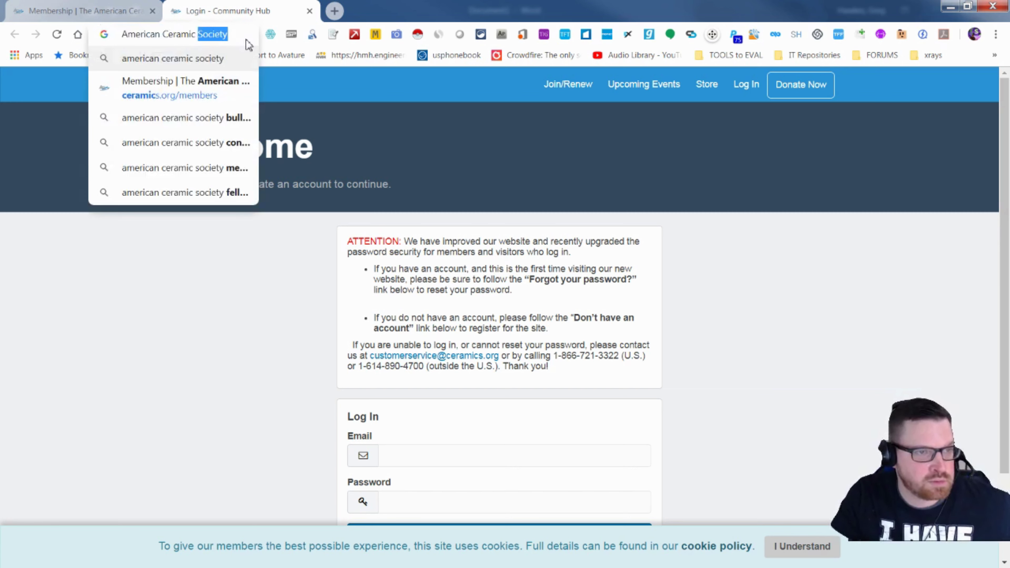
key(BackSpace)
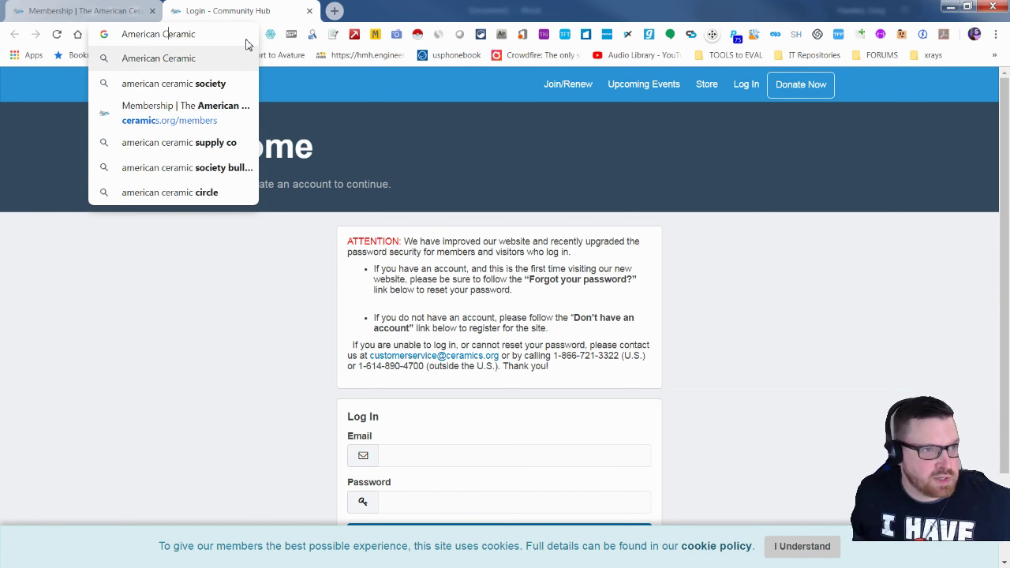
key(BackSpace)
key(BackSpace)
key(BackSpace)
key(BackSpace)
key(BackSpace)
key(BackSpace)
key(BackSpace)
key(BackSpace)
key(BackSpace)
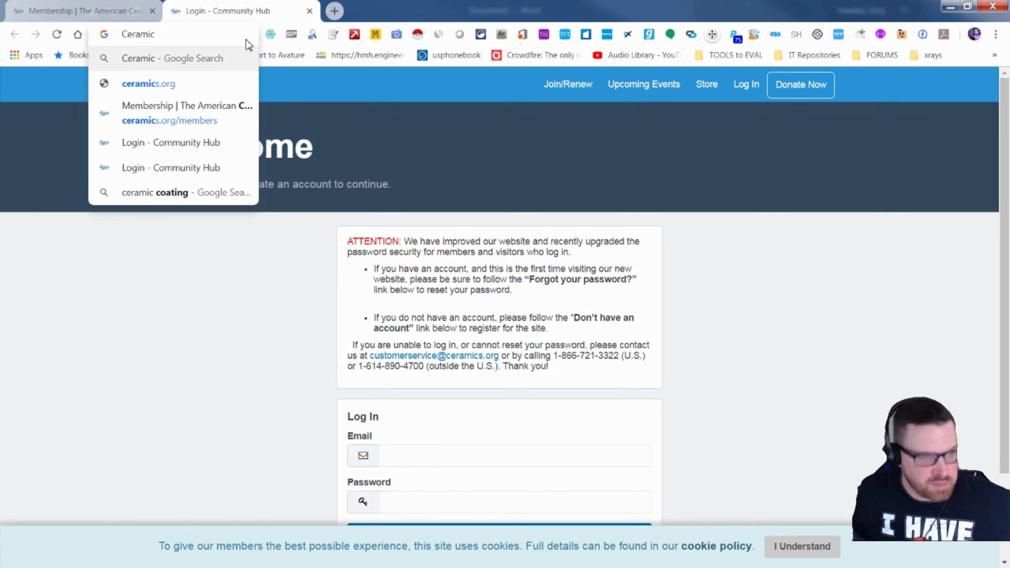
text(OR glass)
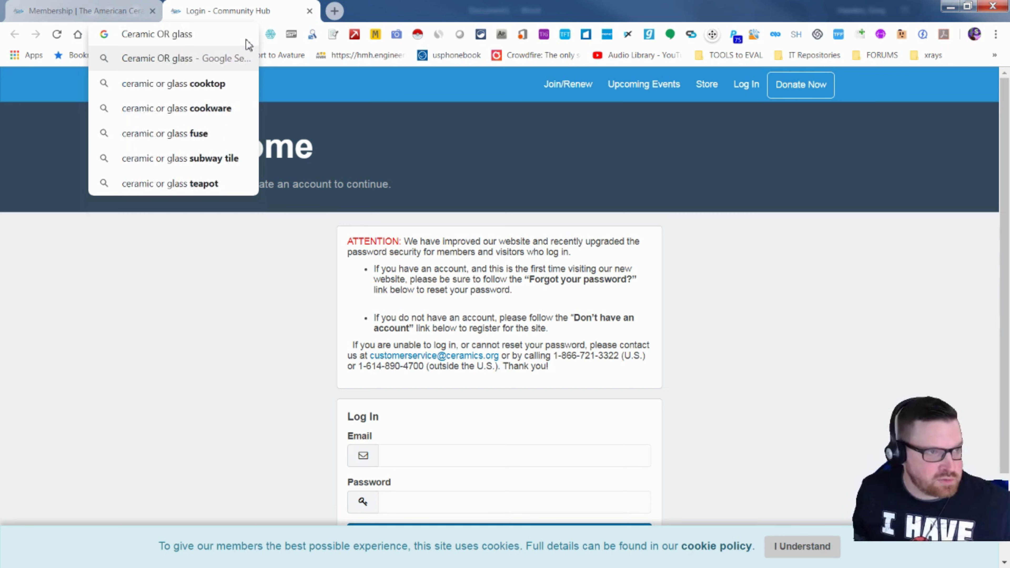
text(site:sch)
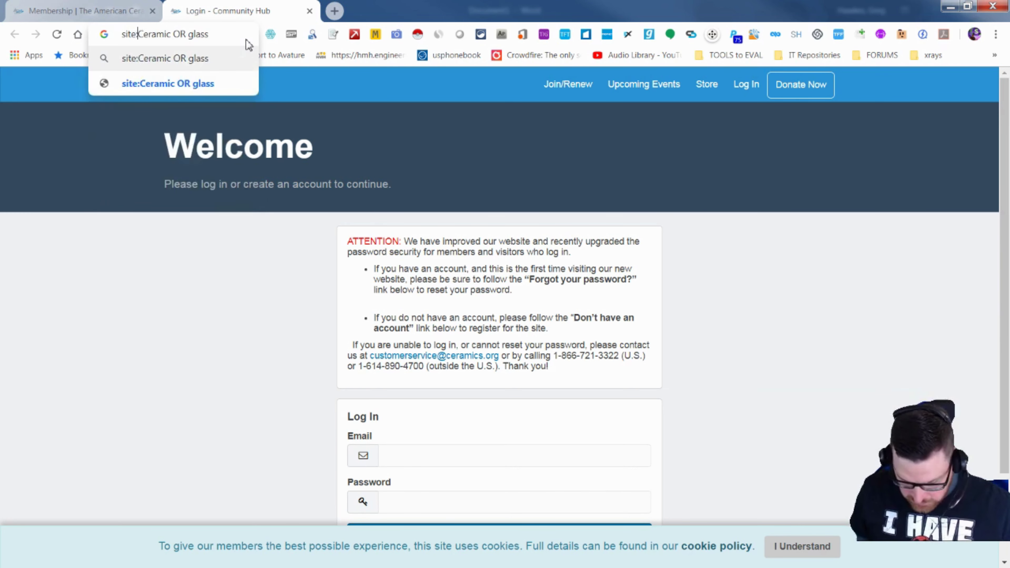
text(ed.com)
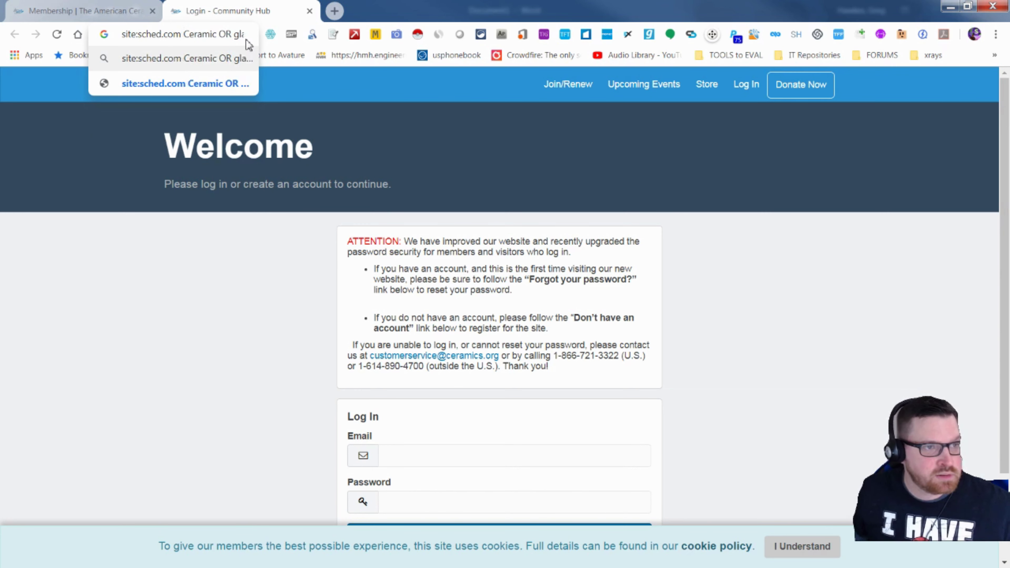
key(Return)
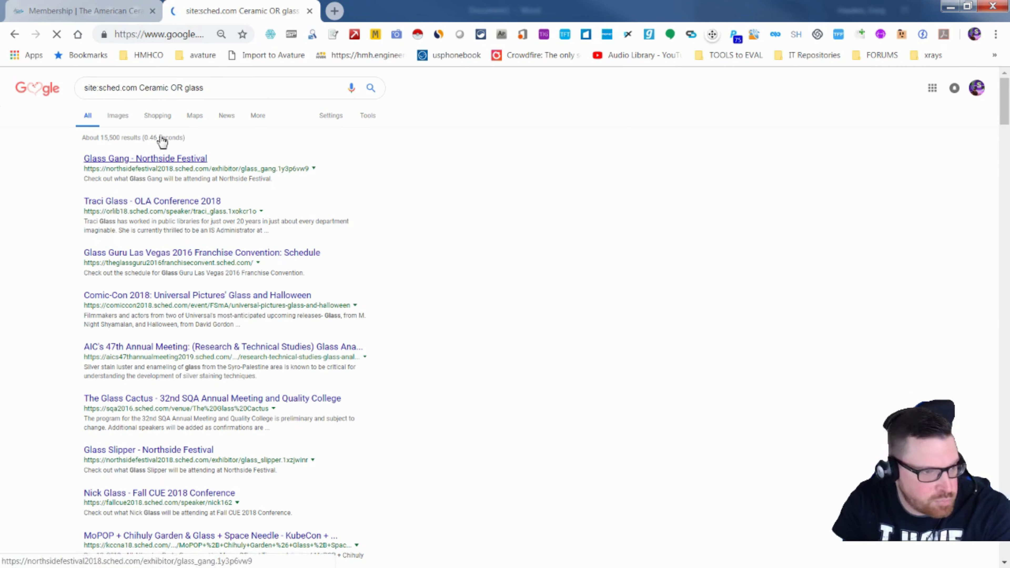
Group the ceramic OR glass terms in parentheses and rerun the search
click(139, 88)
text(()
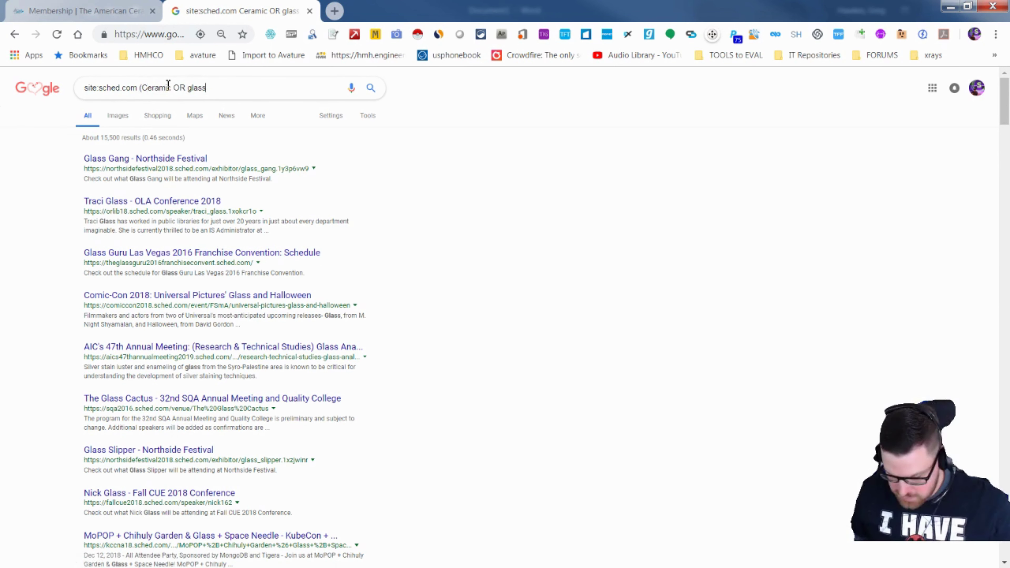
text())
key(Return)
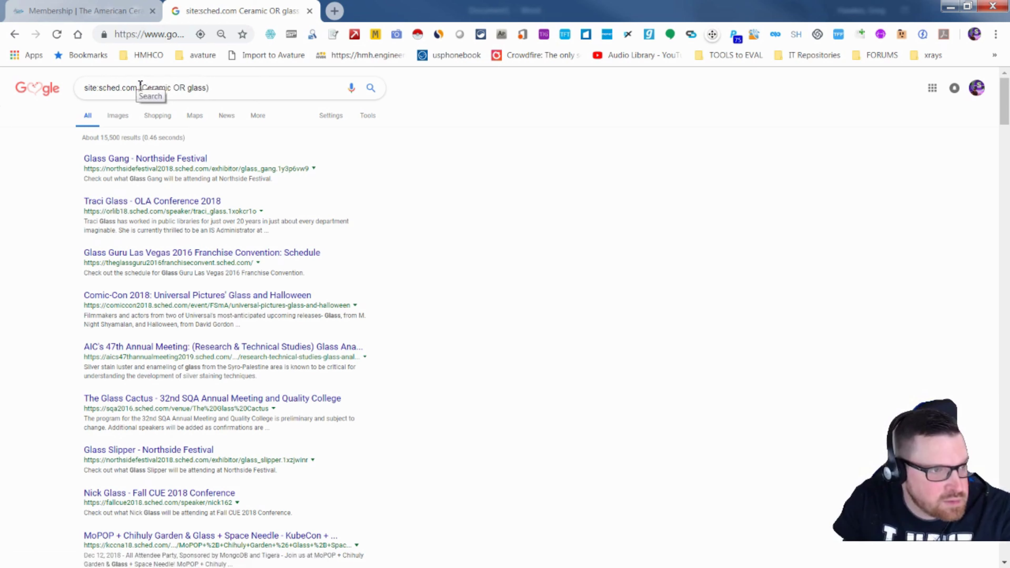
key(BackSpace)
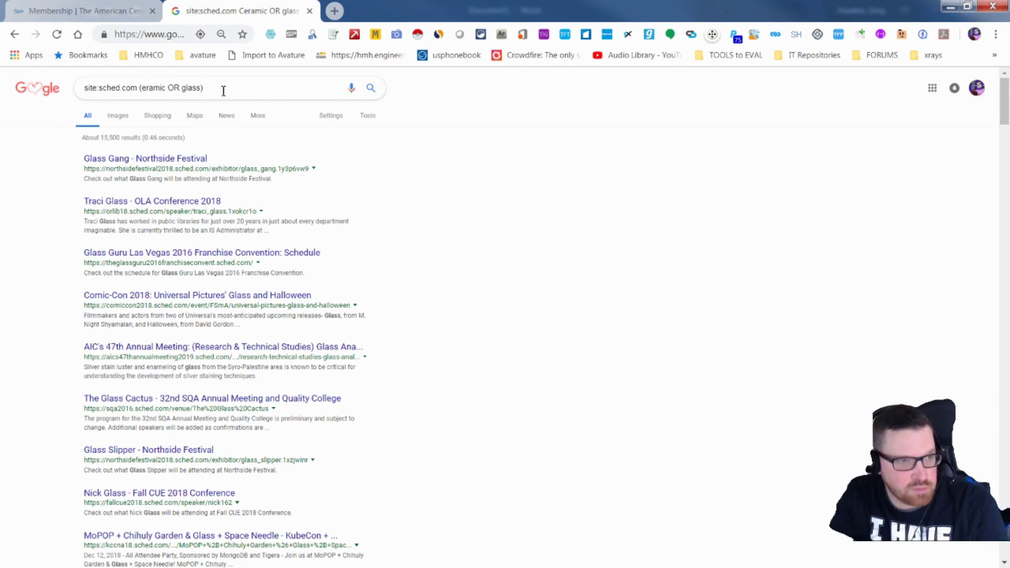
key(Return)
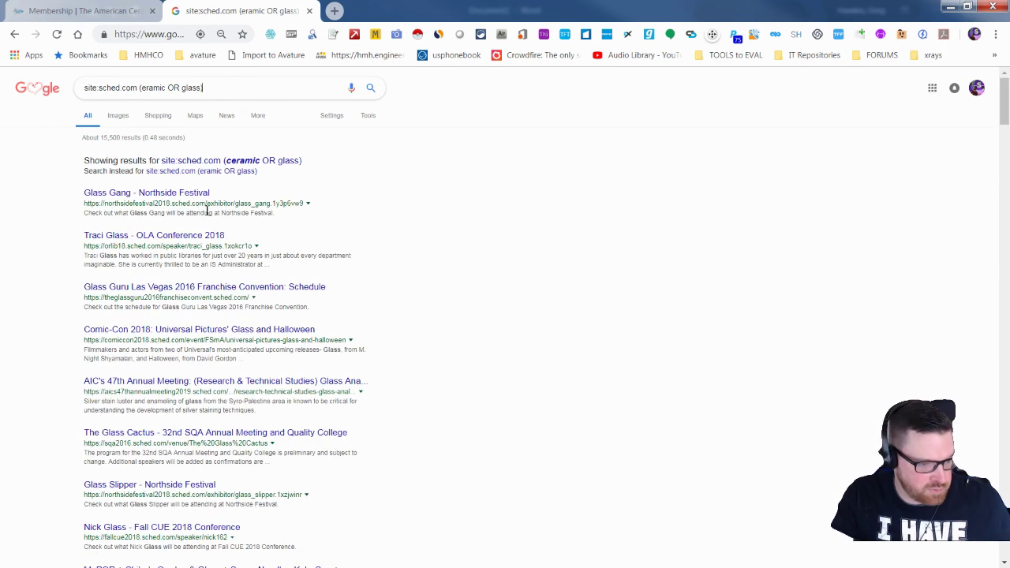
Start appending the attendees or speakers terms in parentheses to the query
click(235, 90)
text(s)
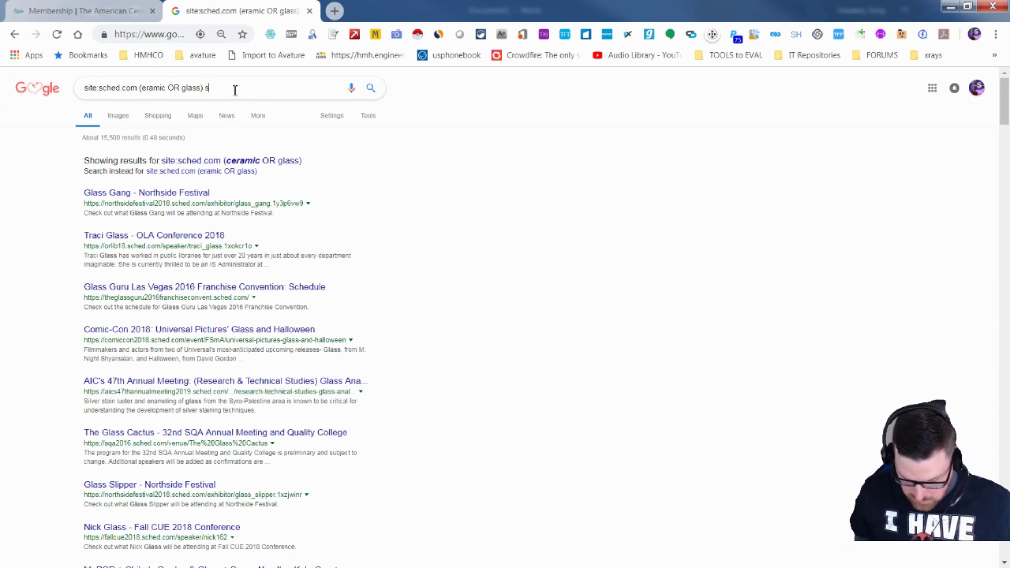
key(BackSpace)
text(att)
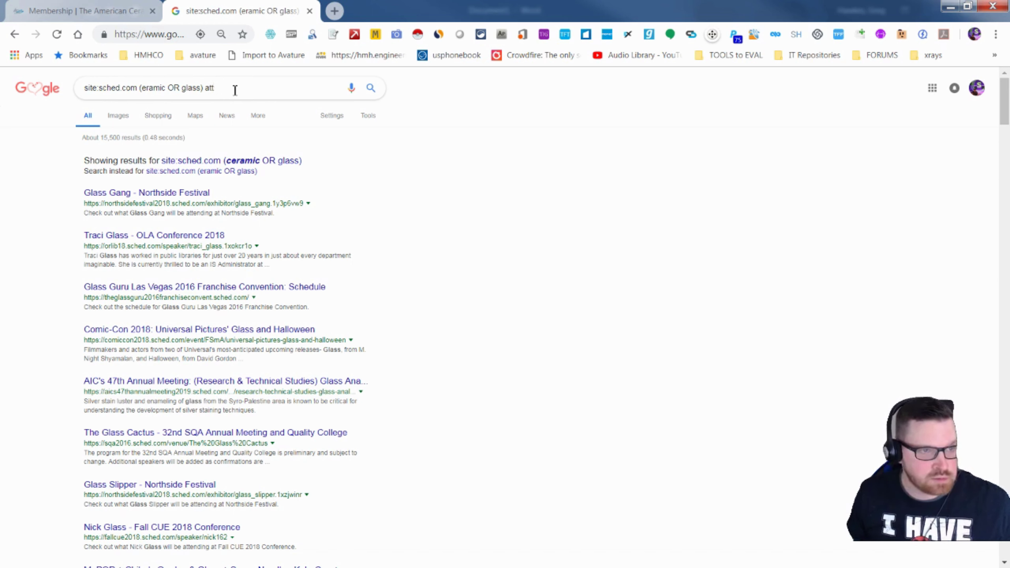
text(edndees)
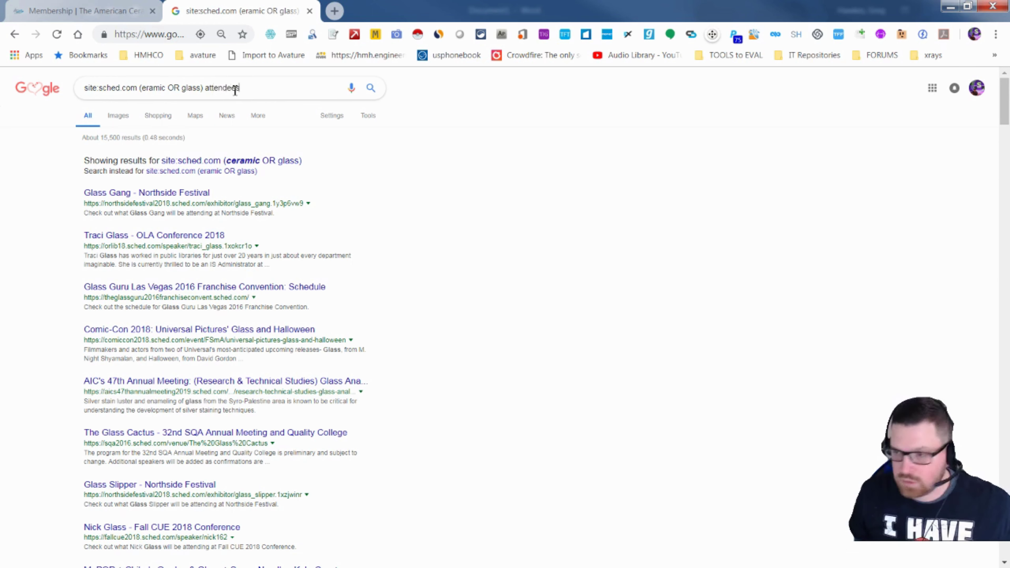
text( or speakers)
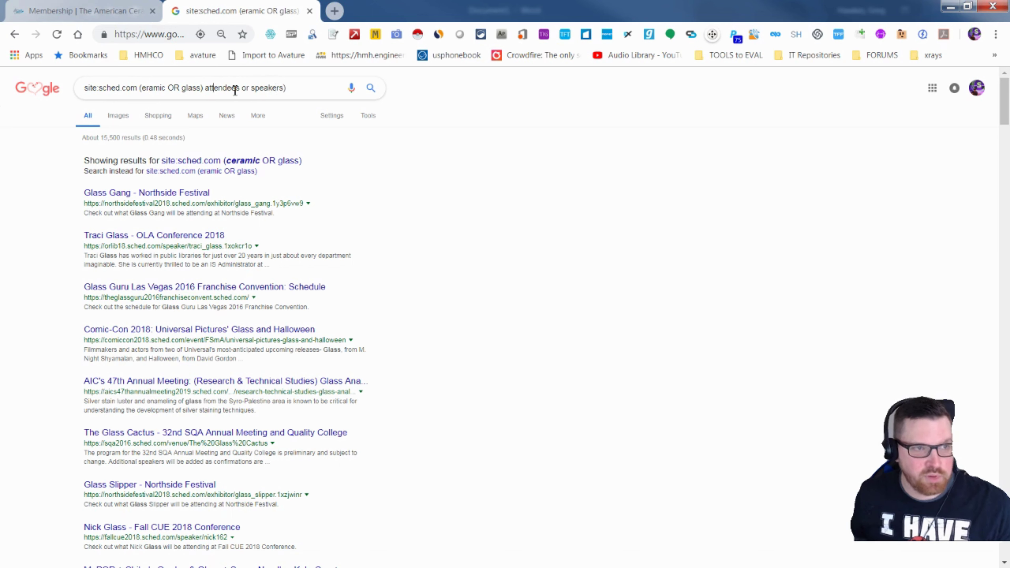
text(()
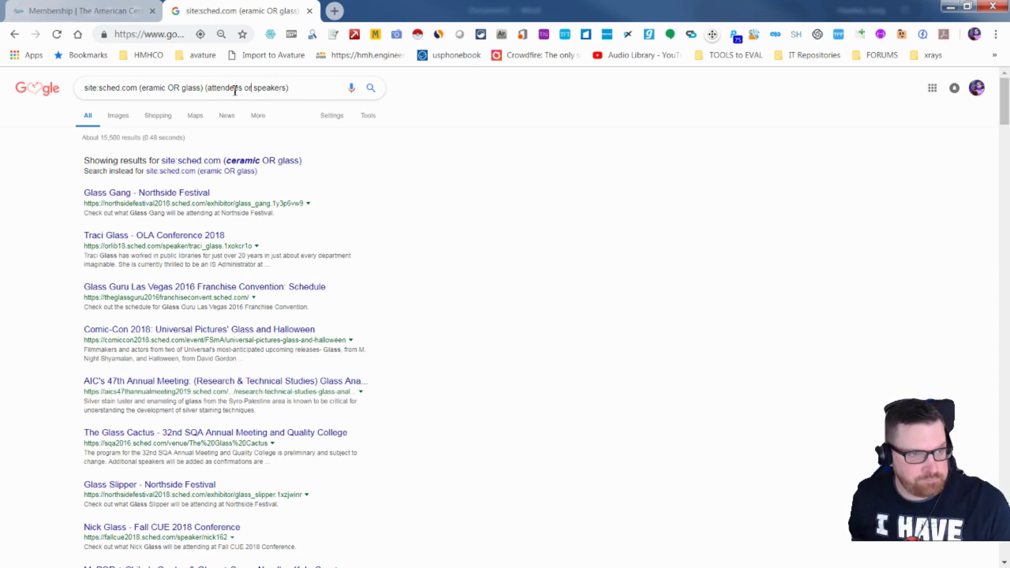
key(BackSpace)
key(BackSpace)
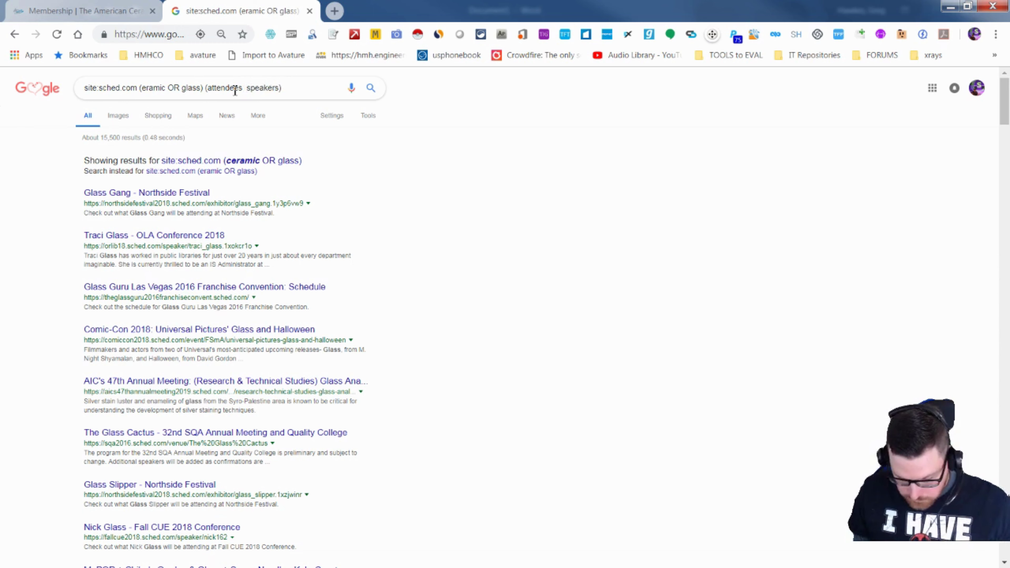
Run the query with '(attendees OR speakers)', then restore 'ceramic' and add 'Or vascuum'
text(OR)
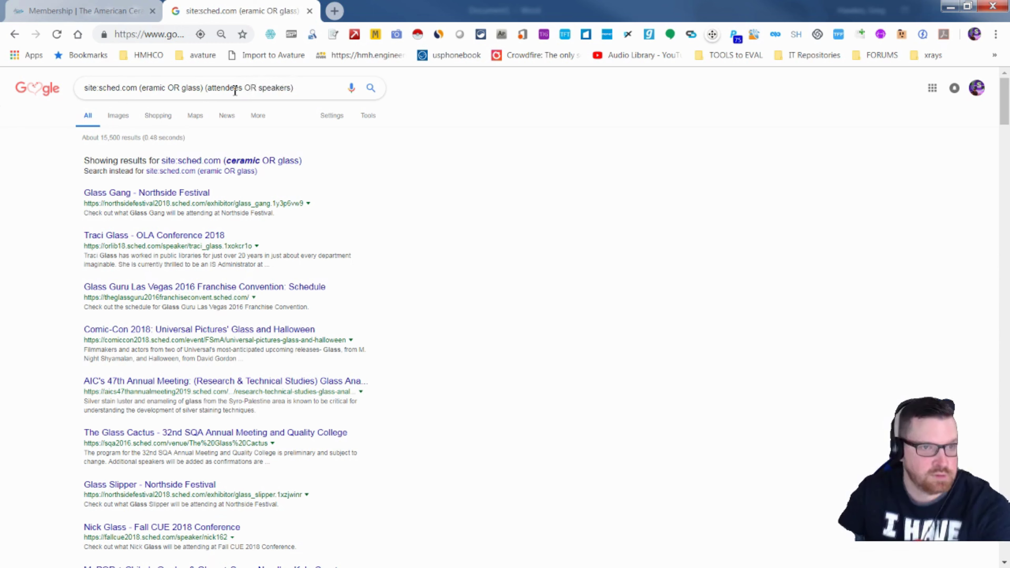
click(370, 88)
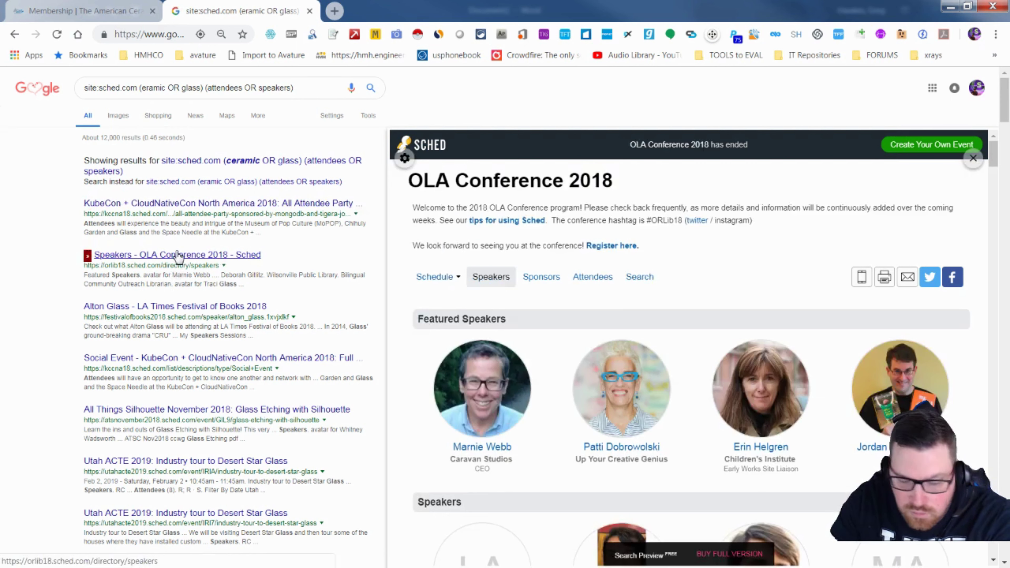
key(alt+Tab)
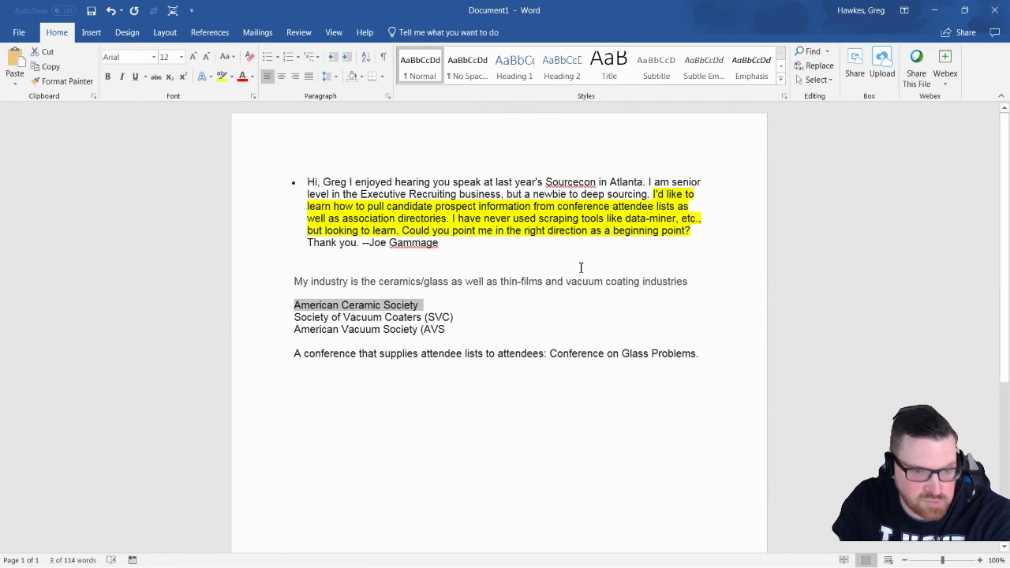
click(935, 10)
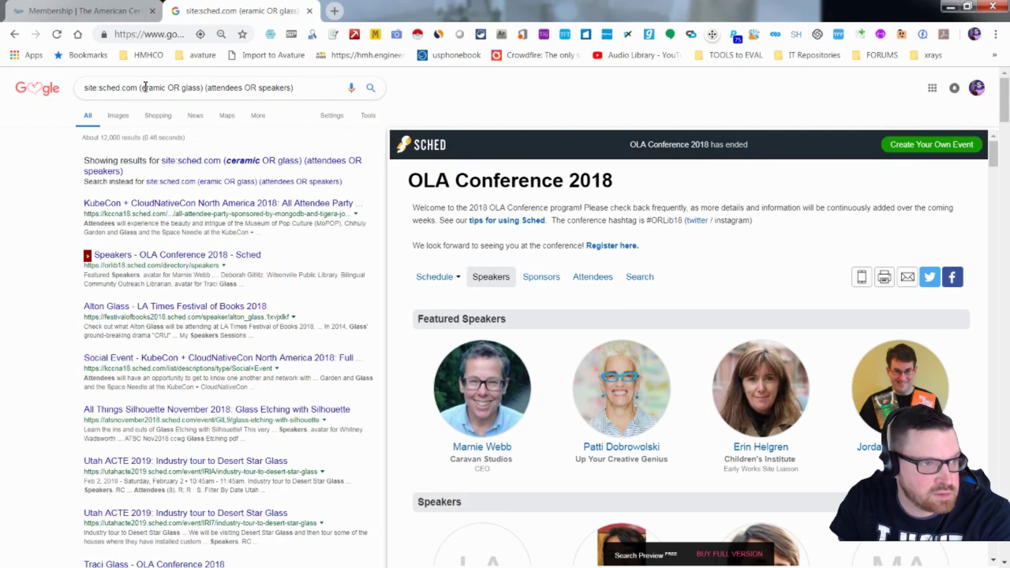
text(c)
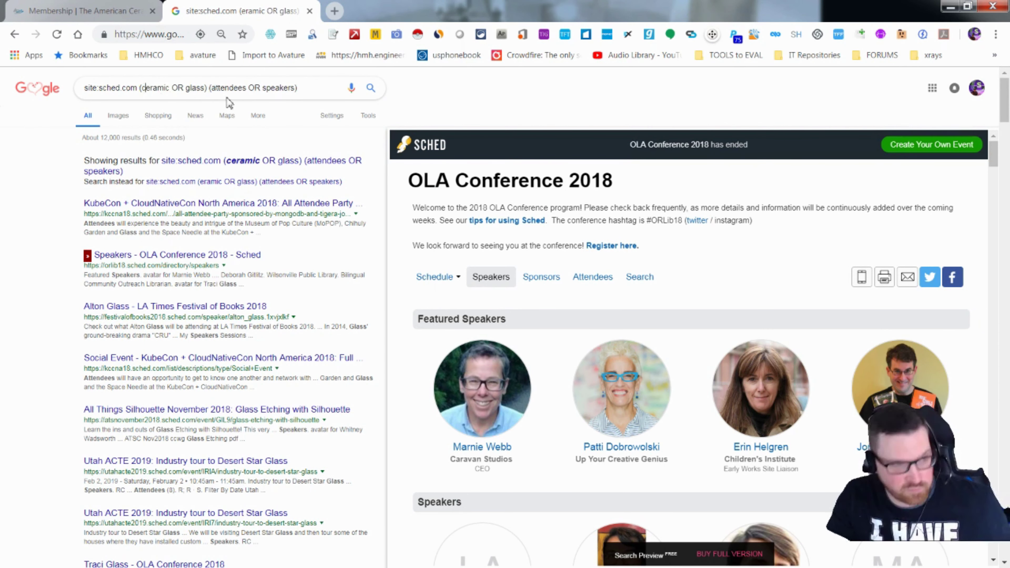
text( Or vas)
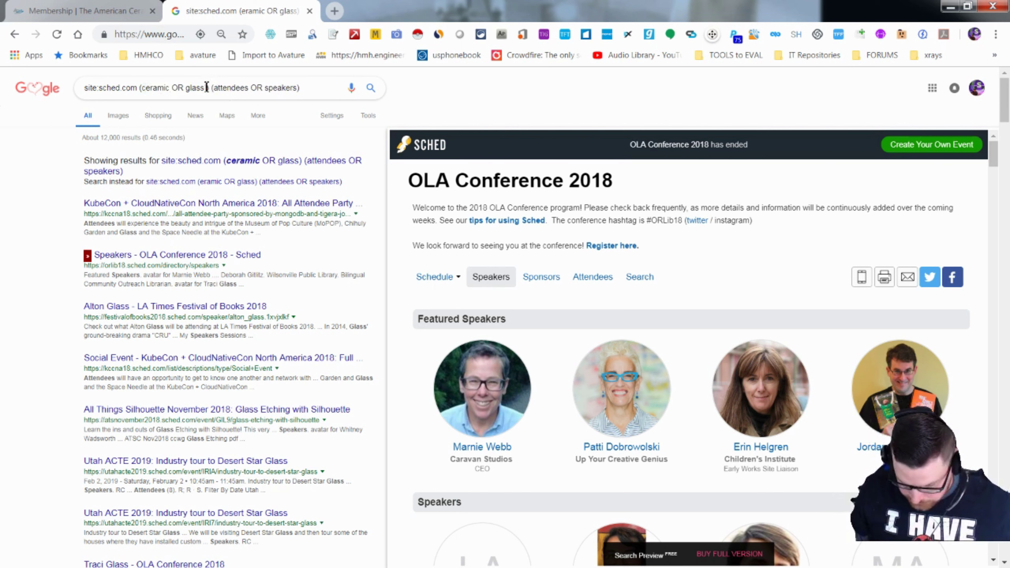
text(cu)
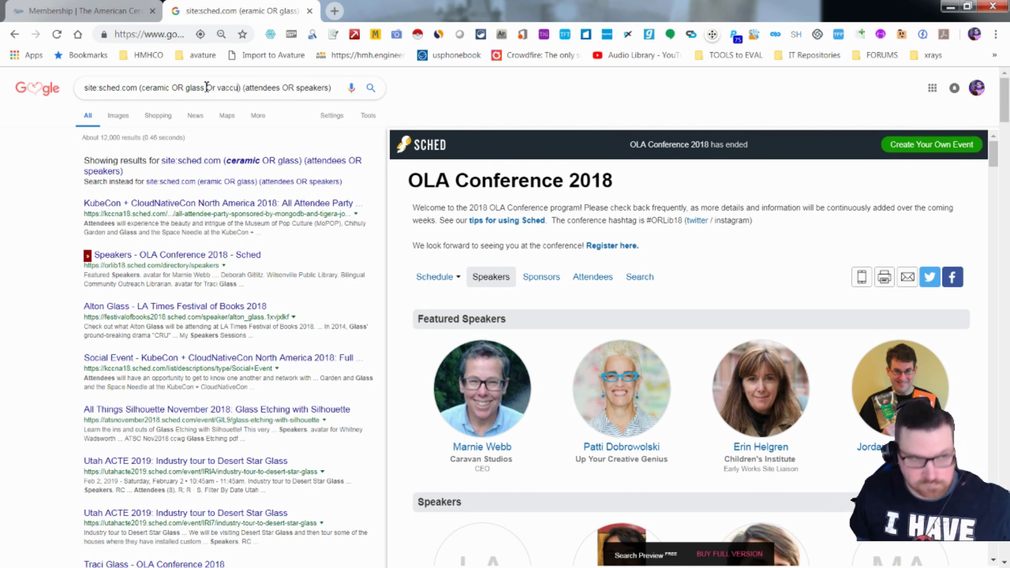
text(um)
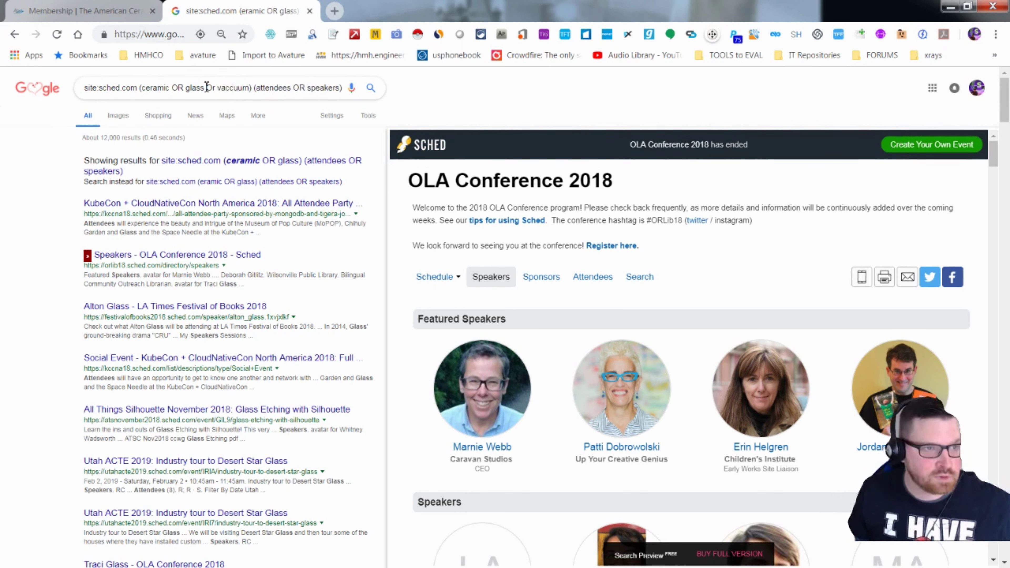
Run the vacuum-extended search and open the AIC's 47th Annual Meeting Sched result
key(Return)
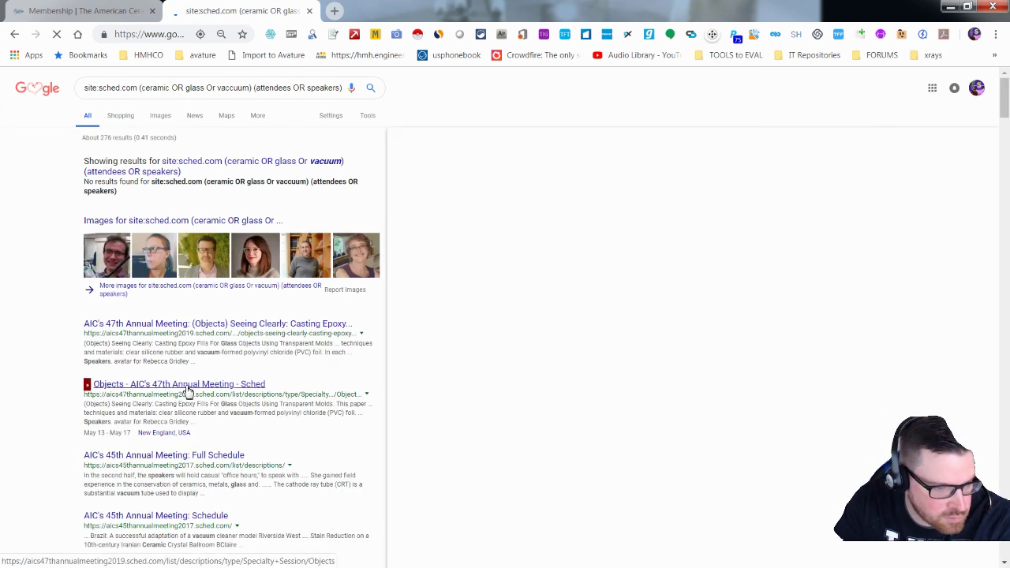
click(189, 392)
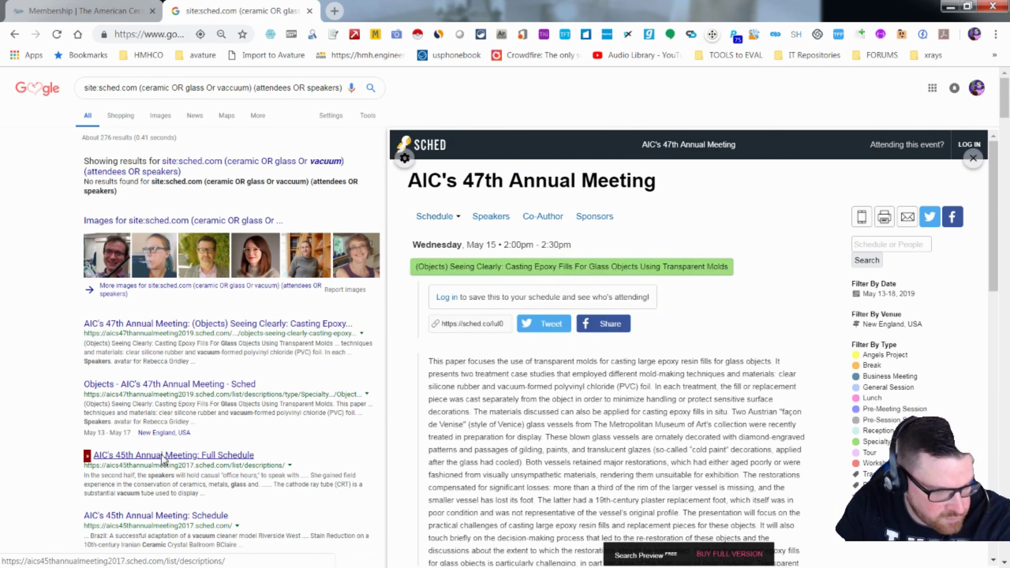
click(179, 385)
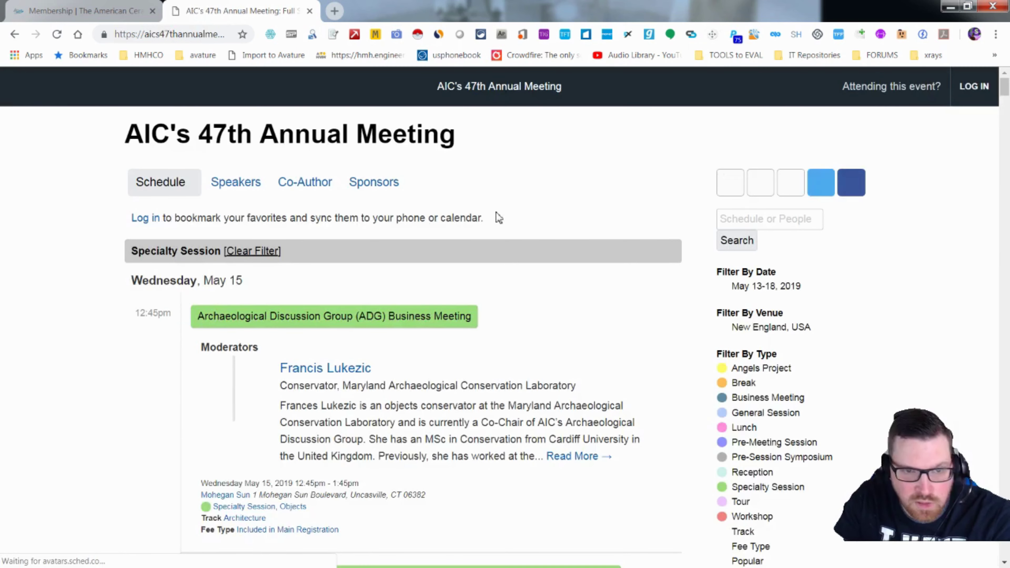
Browse the meeting's Speakers directory, then go back to the Specialty Session schedule
click(250, 185)
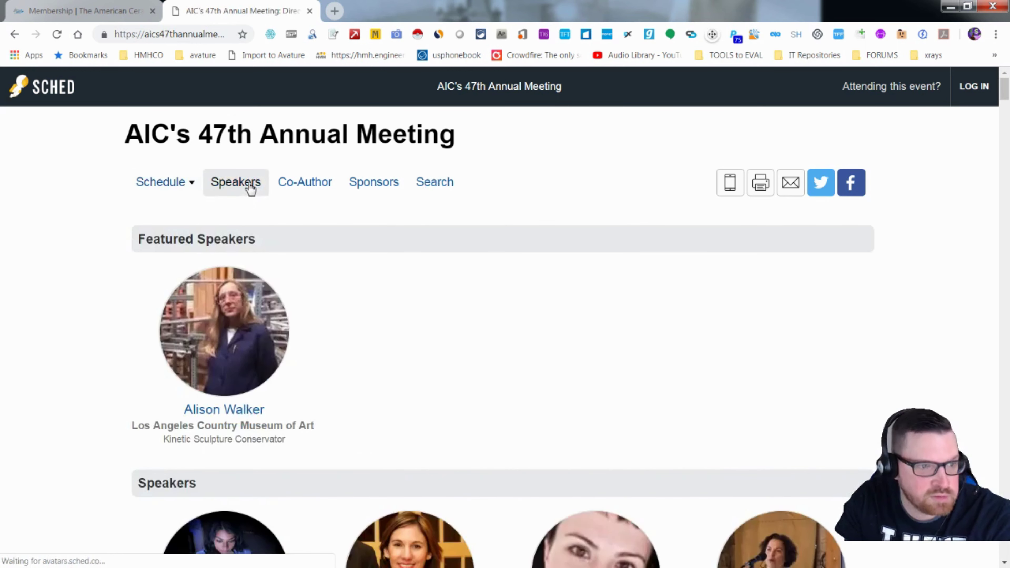
scroll(414, 356, down, 3)
scroll(458, 350, down, 1)
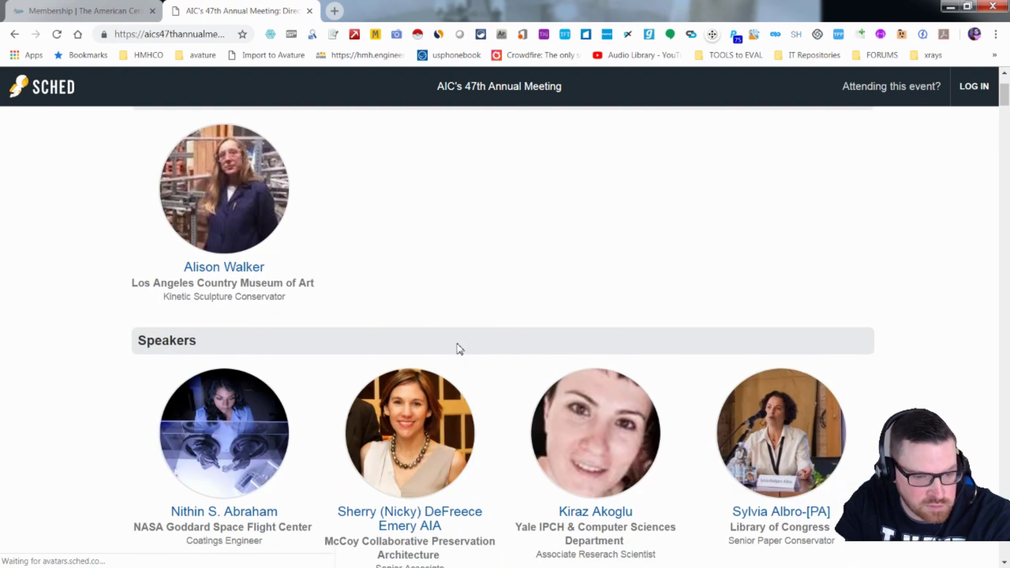
scroll(459, 349, down, 4)
scroll(537, 321, down, 4)
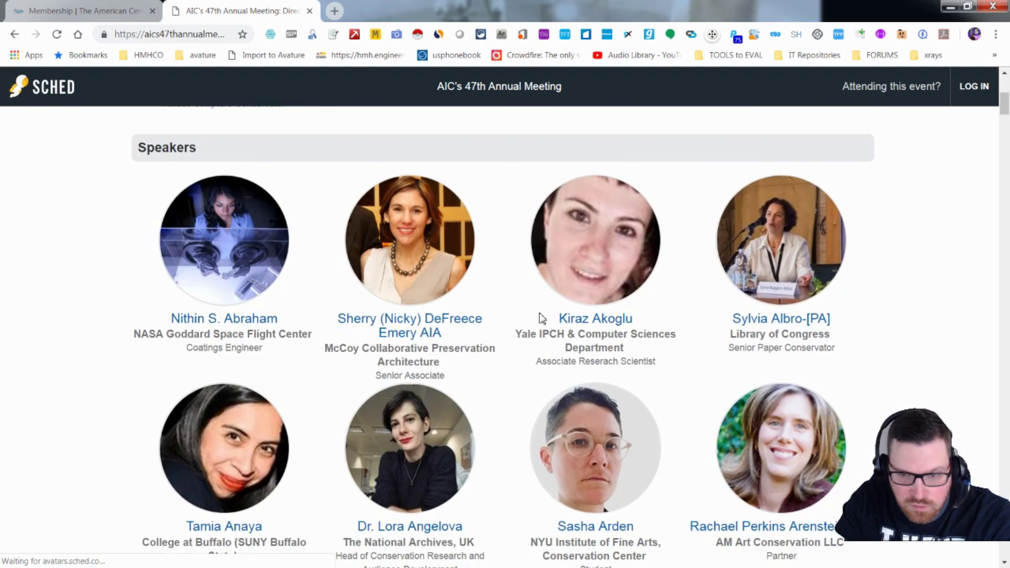
scroll(526, 330, up, 5)
scroll(526, 330, up, 6)
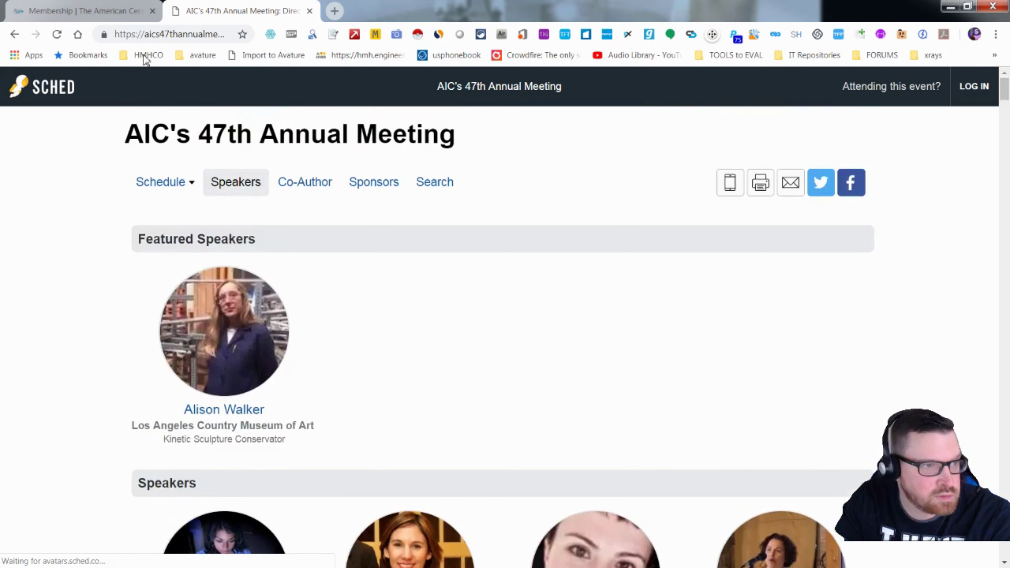
click(15, 35)
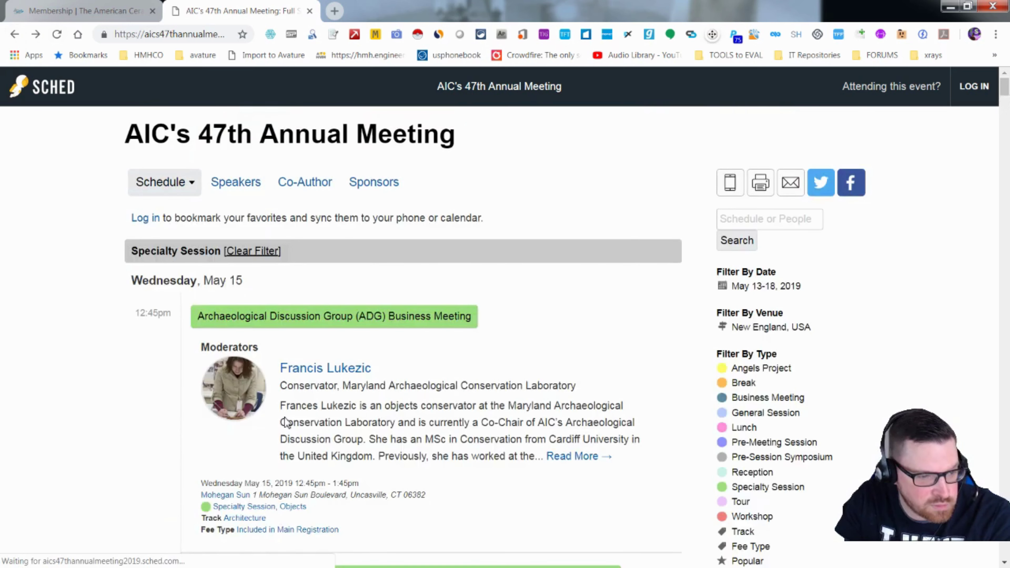
scroll(373, 386, down, 3)
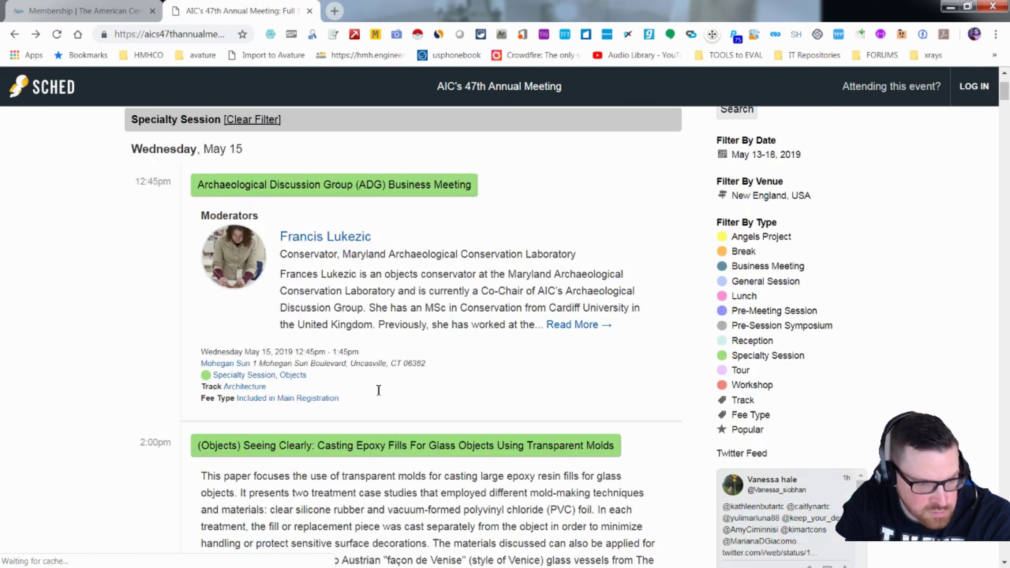
scroll(398, 394, up, 2)
scroll(410, 388, up, 1)
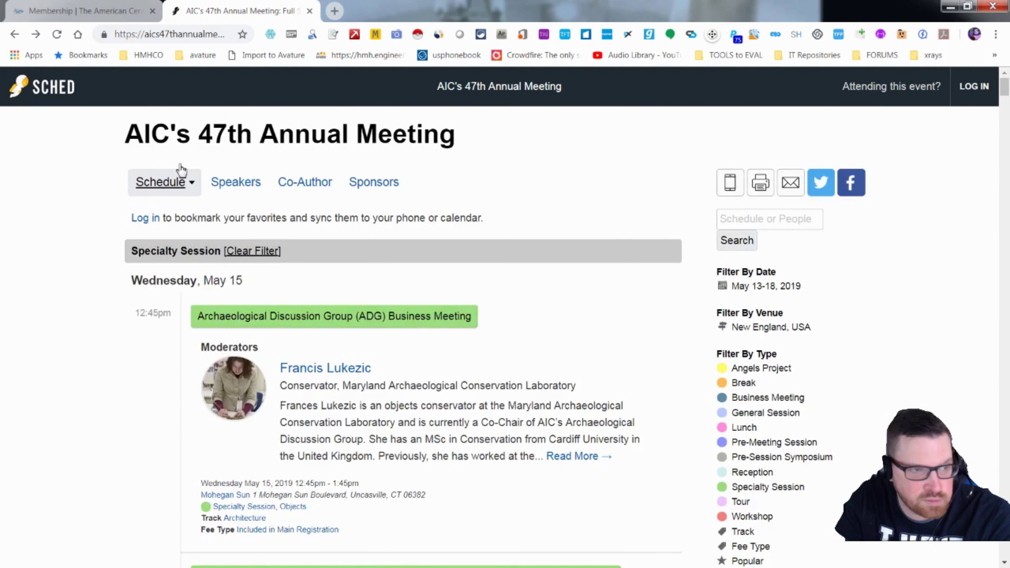
Reopen the Speakers directory and scroll through the speaker listing
click(234, 184)
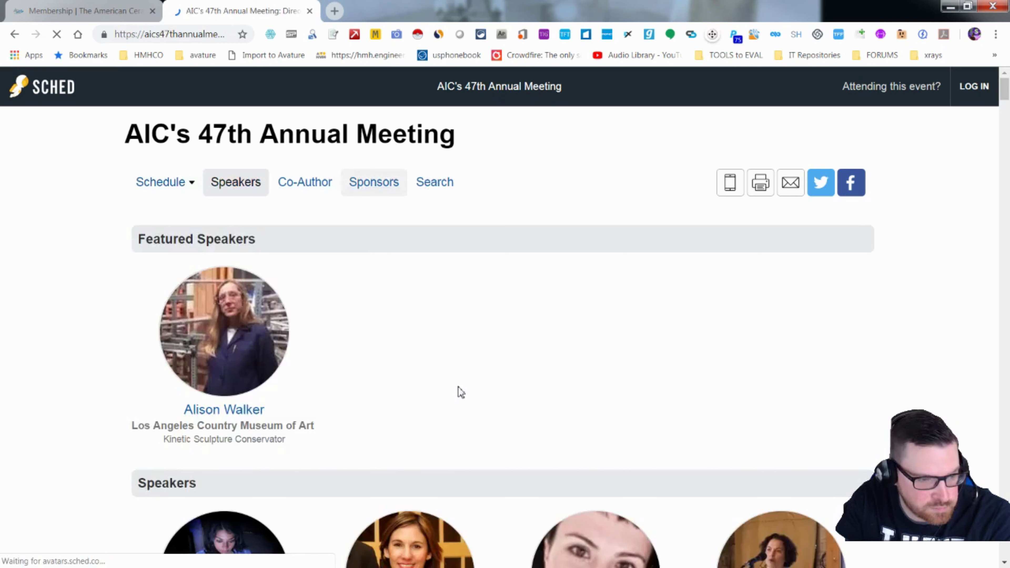
scroll(461, 392, down, 3)
scroll(460, 380, down, 3)
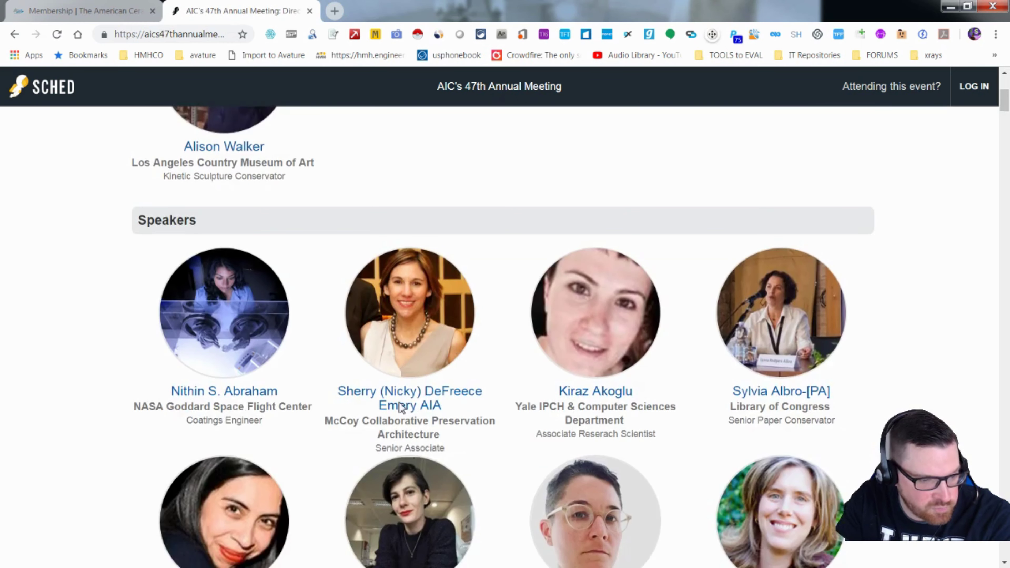
scroll(477, 382, down, 2)
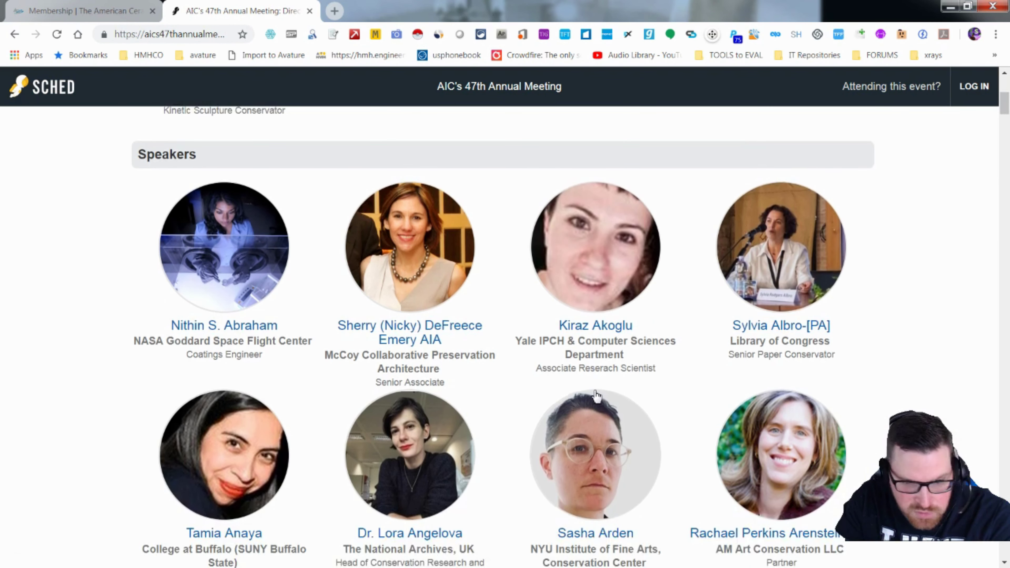
scroll(581, 398, down, 3)
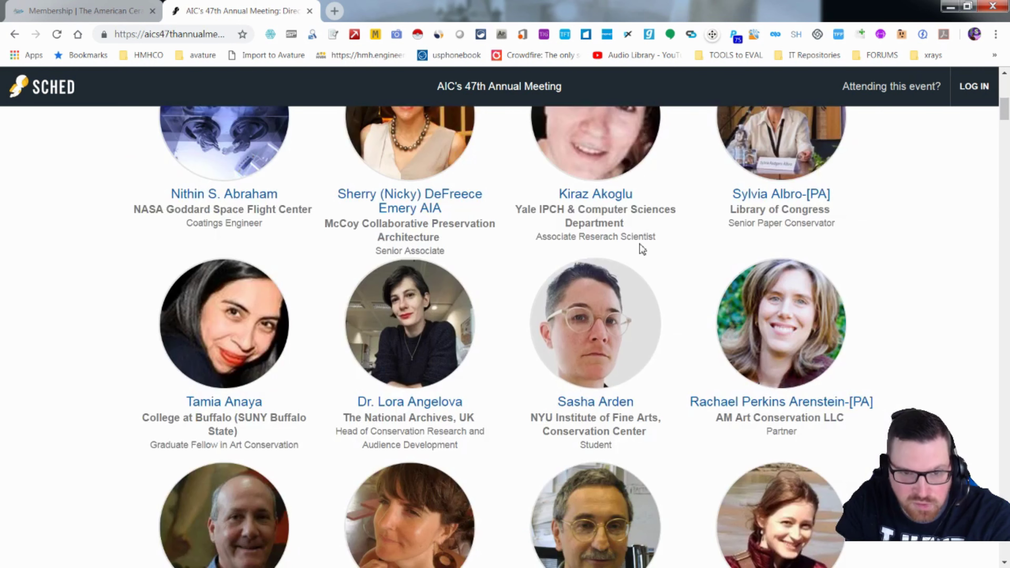
scroll(500, 340, down, 3)
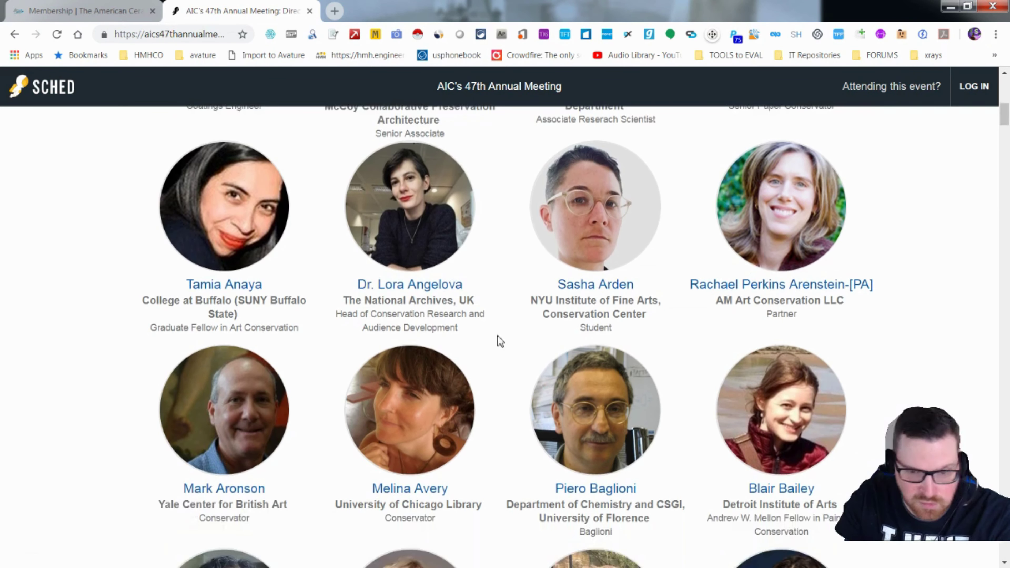
scroll(501, 341, down, 2)
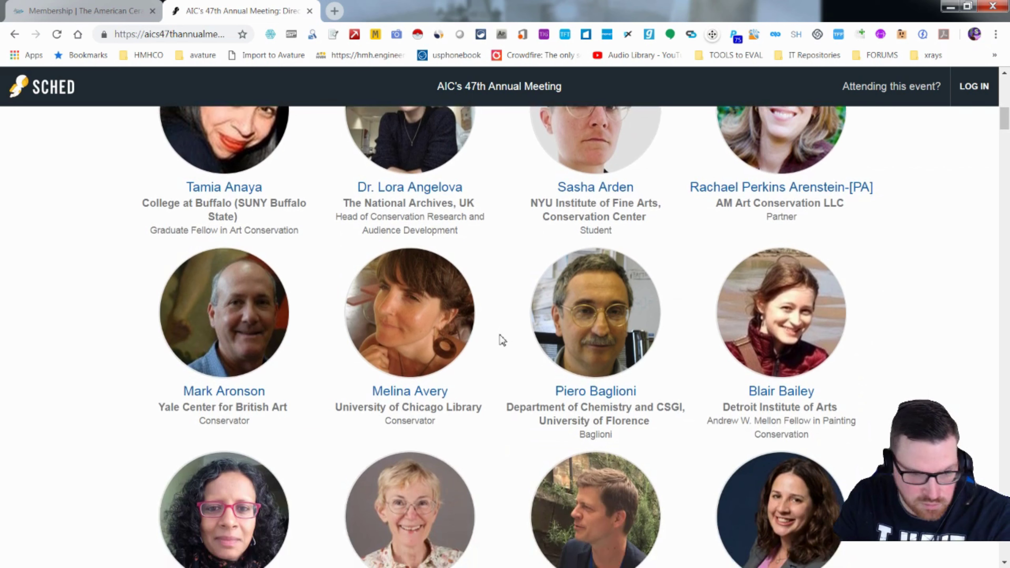
scroll(502, 340, down, 7)
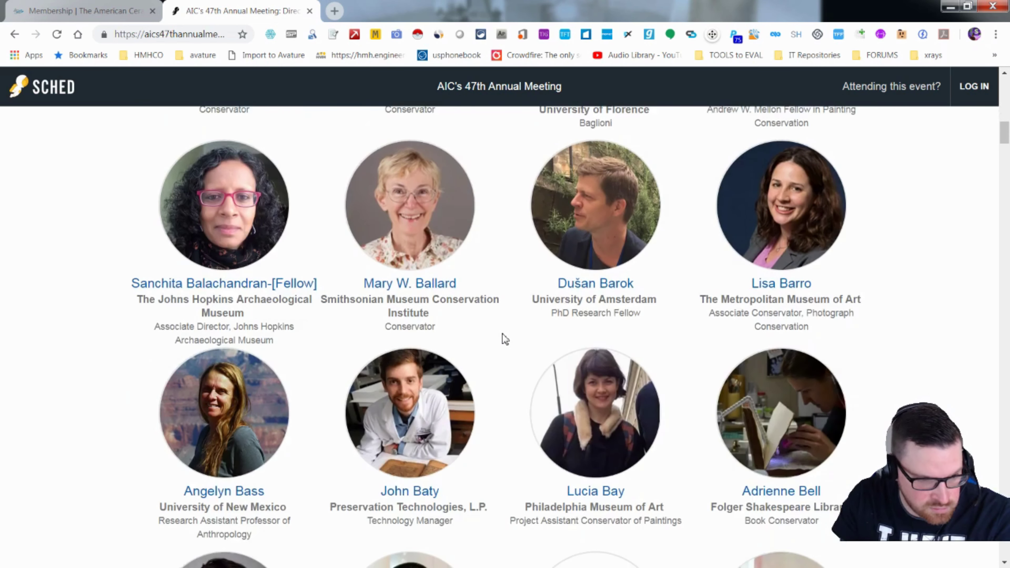
scroll(509, 340, down, 3)
scroll(513, 339, down, 1)
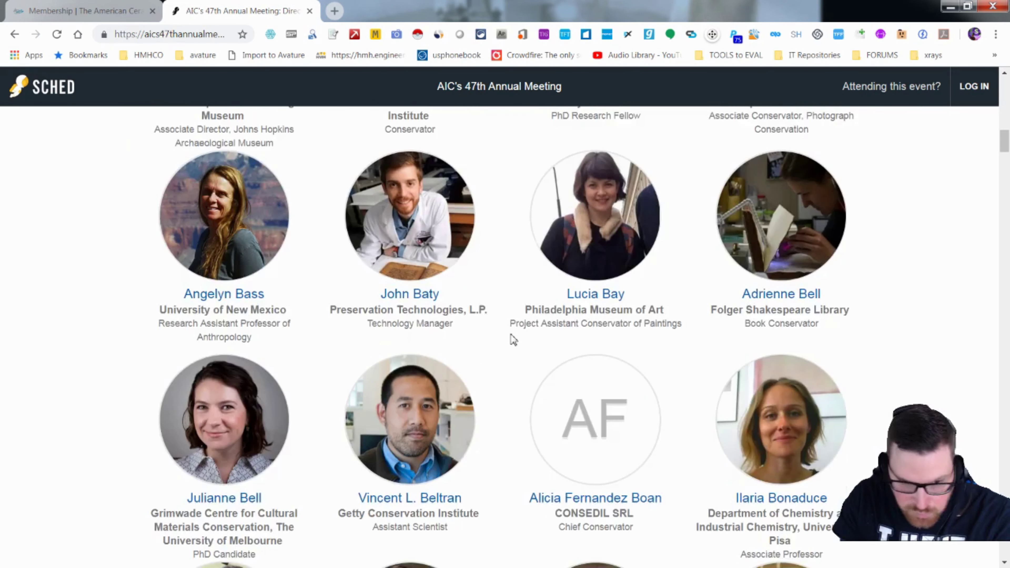
scroll(514, 339, down, 2)
scroll(513, 335, down, 1)
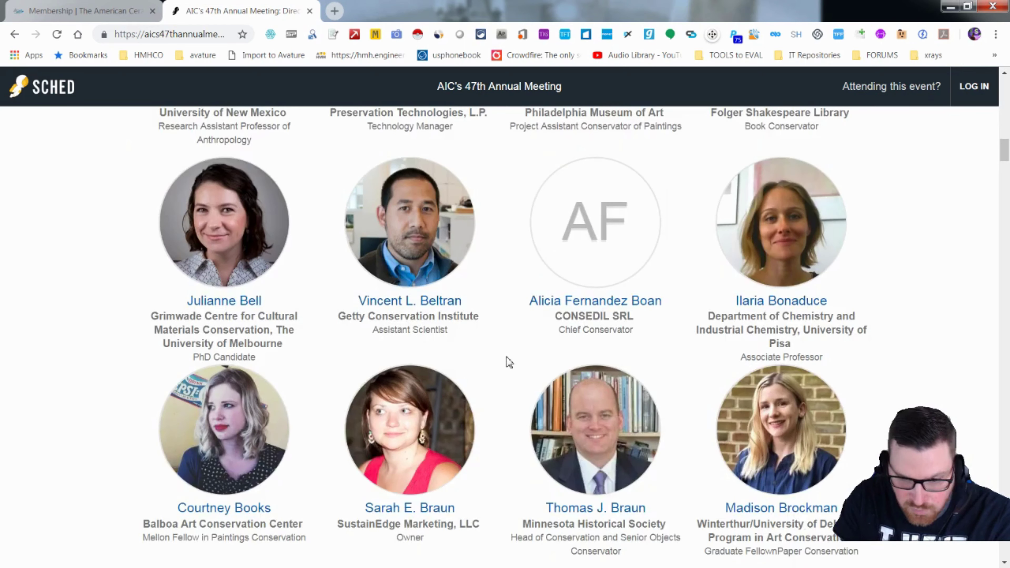
scroll(511, 359, up, 20)
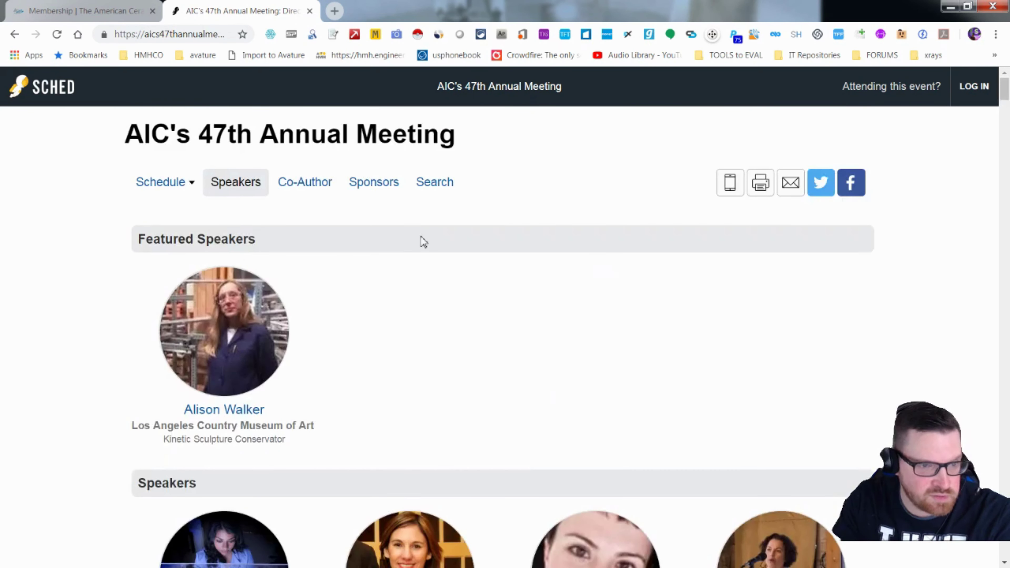
Glance at the ceramics Membership tab, then return to the AIC meeting Sched tab
click(88, 16)
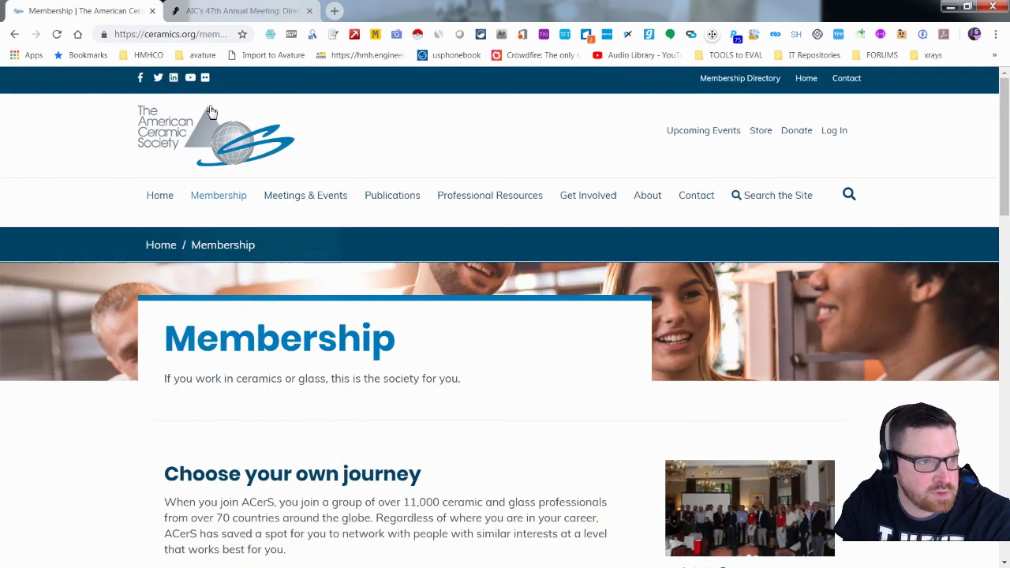
click(234, 11)
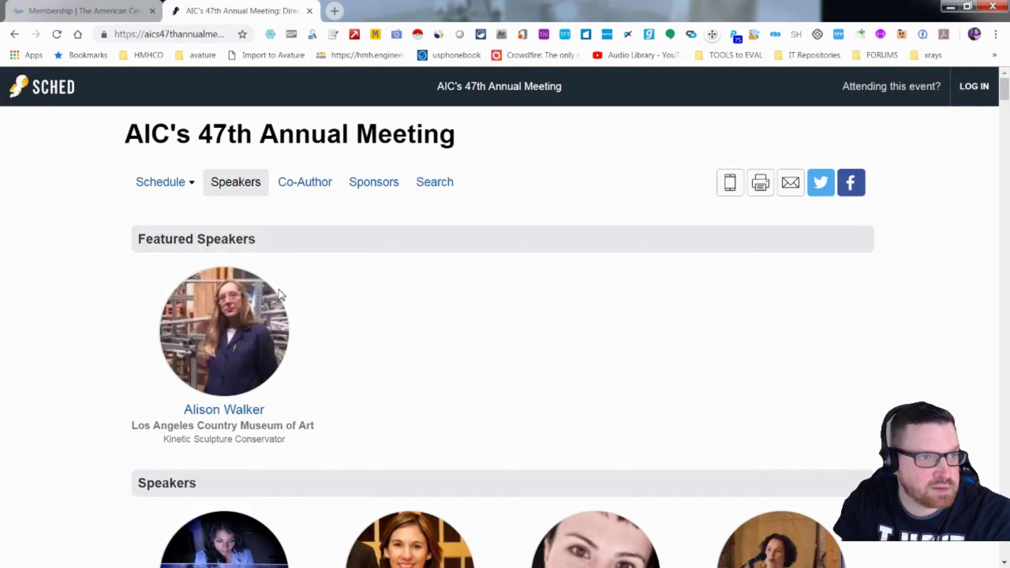
scroll(281, 294, down, 5)
scroll(318, 322, up, 5)
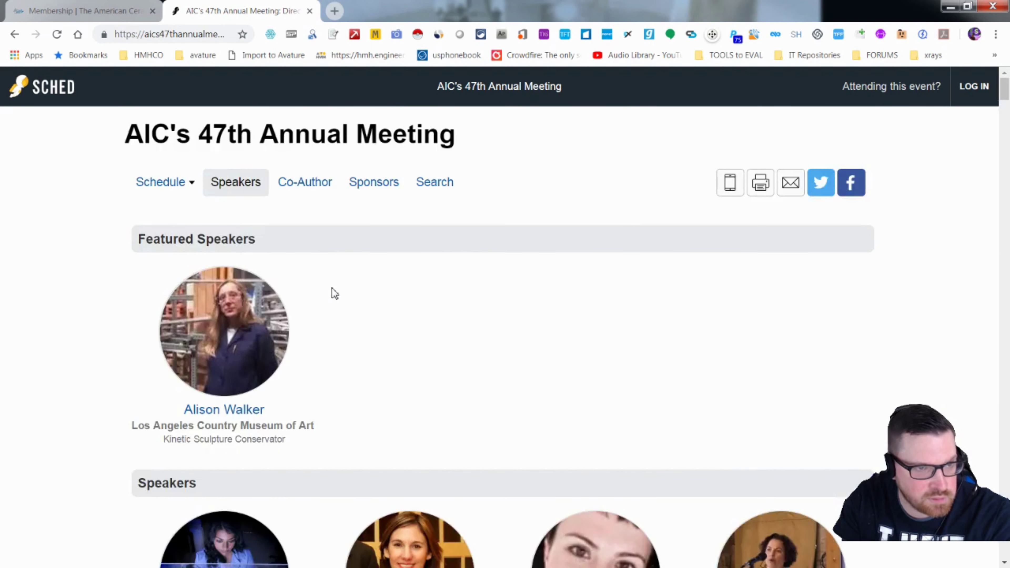
Open the Co-Author directory and scroll down through the grid and back to the top
click(300, 183)
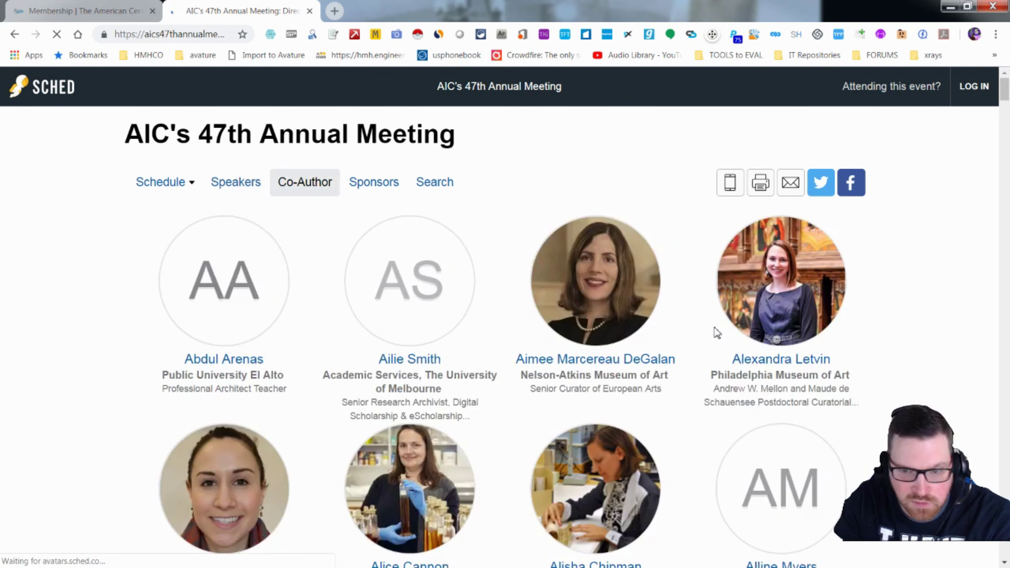
scroll(652, 325, down, 2)
scroll(652, 326, down, 5)
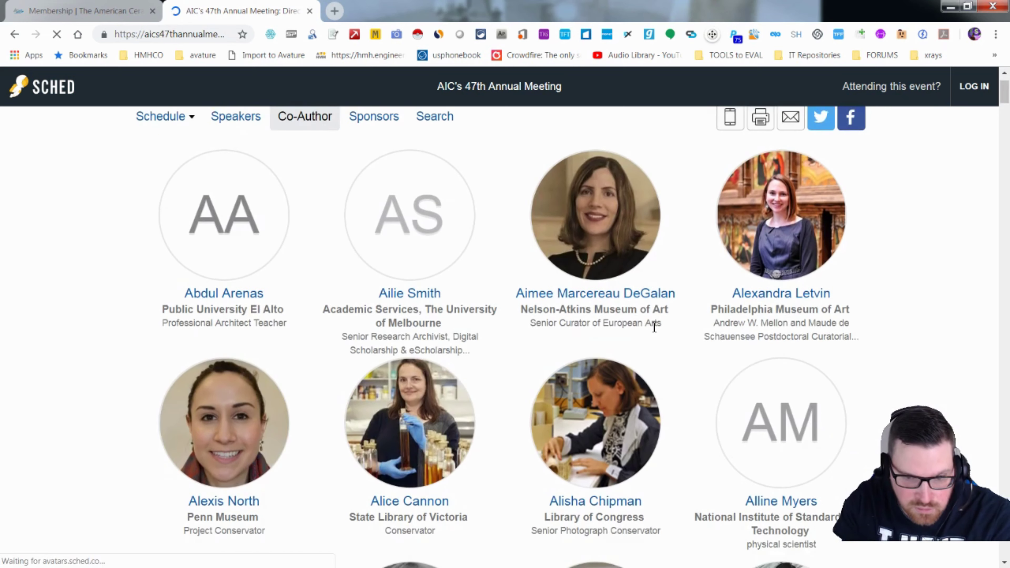
scroll(657, 334, down, 3)
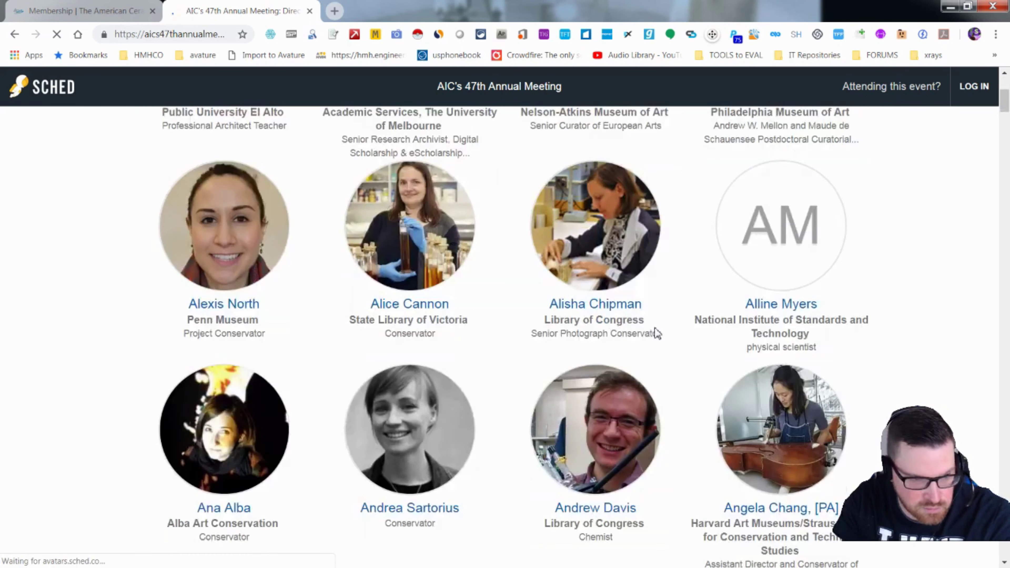
scroll(657, 333, down, 2)
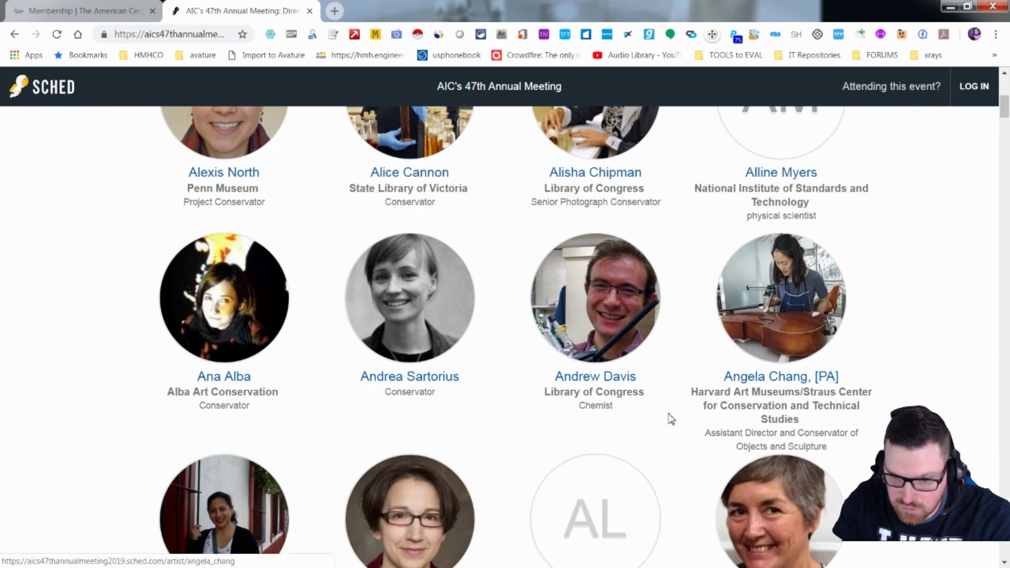
scroll(661, 414, down, 4)
scroll(661, 414, down, 10)
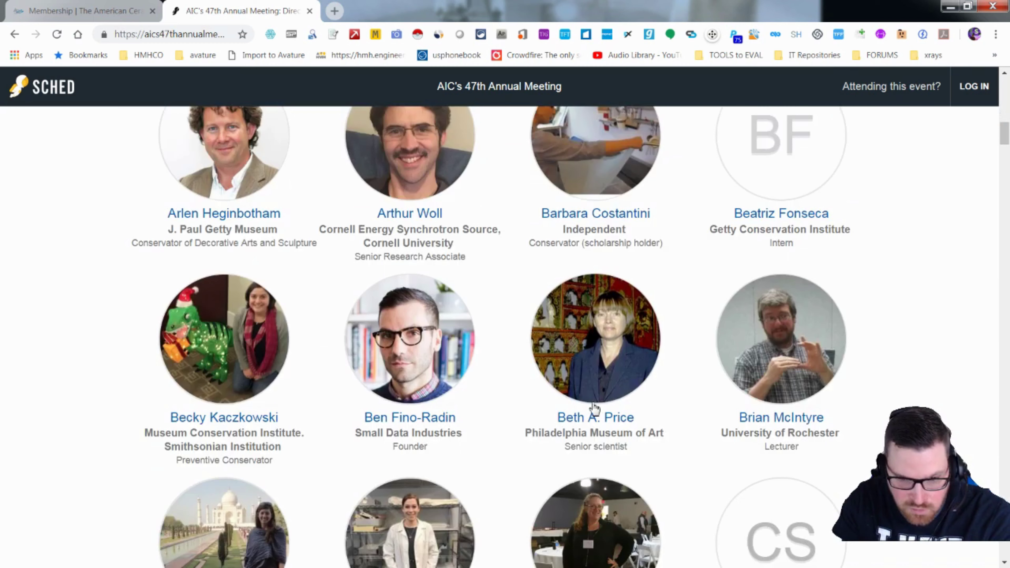
scroll(463, 469, down, 2)
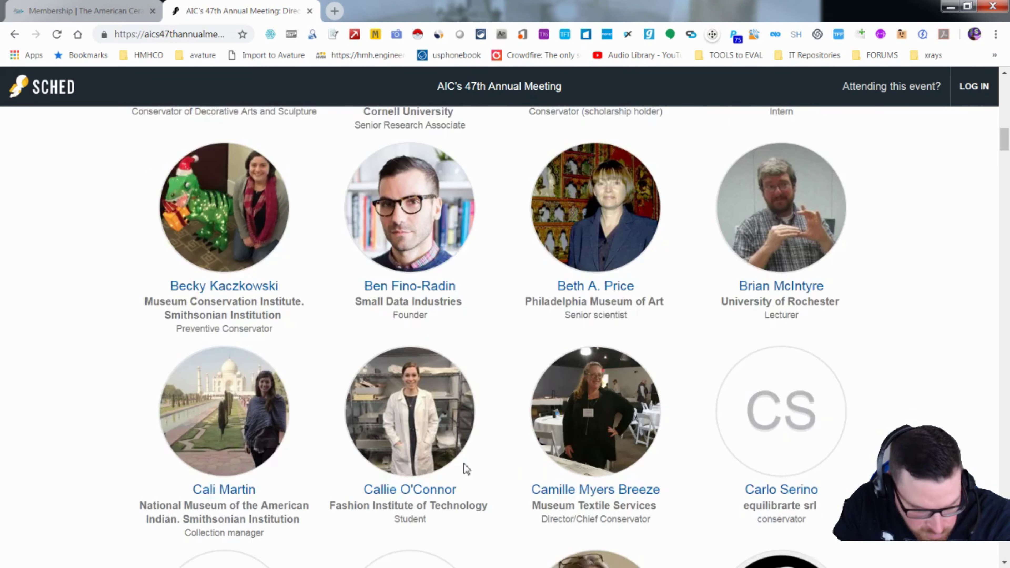
scroll(505, 405, down, 4)
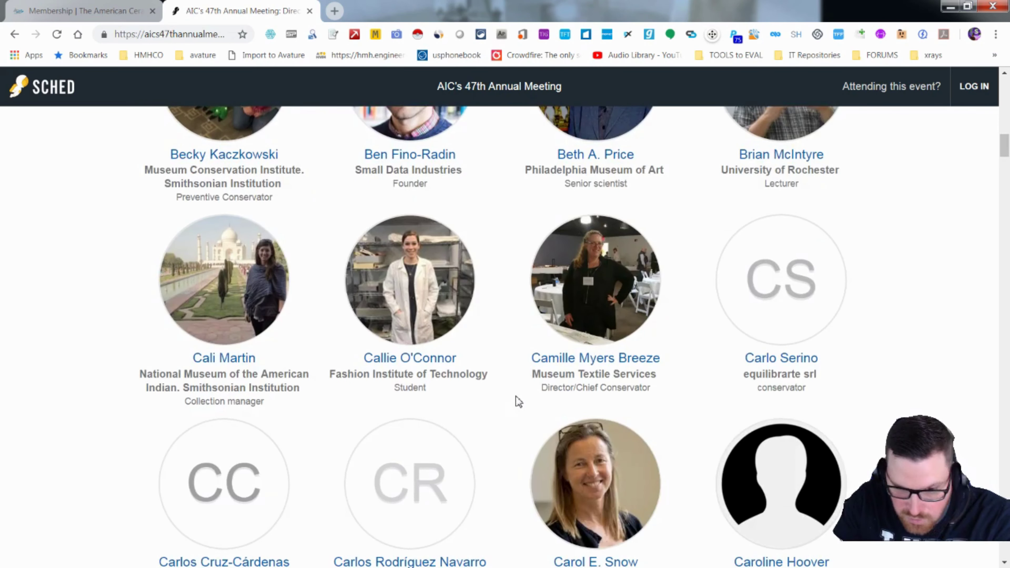
scroll(519, 402, down, 3)
scroll(519, 402, up, 18)
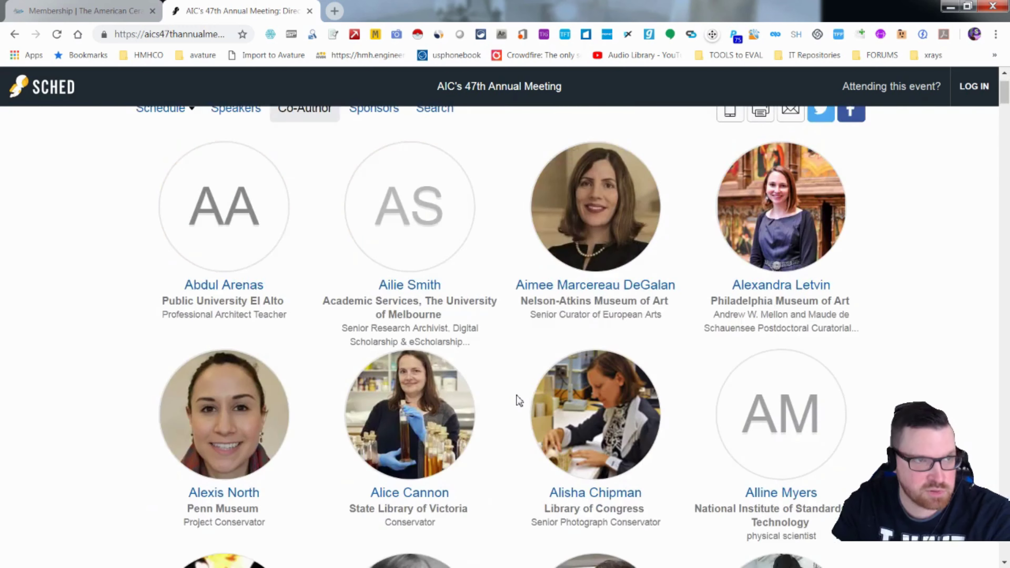
scroll(517, 395, up, 2)
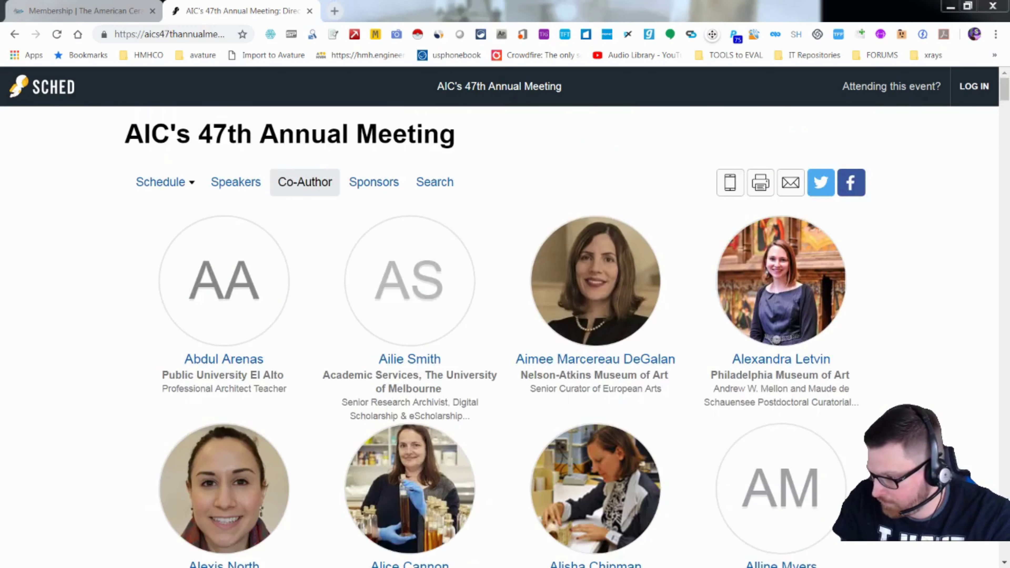
Bring up the Word notes, then minimize them to return to the meeting page
key(alt+Tab)
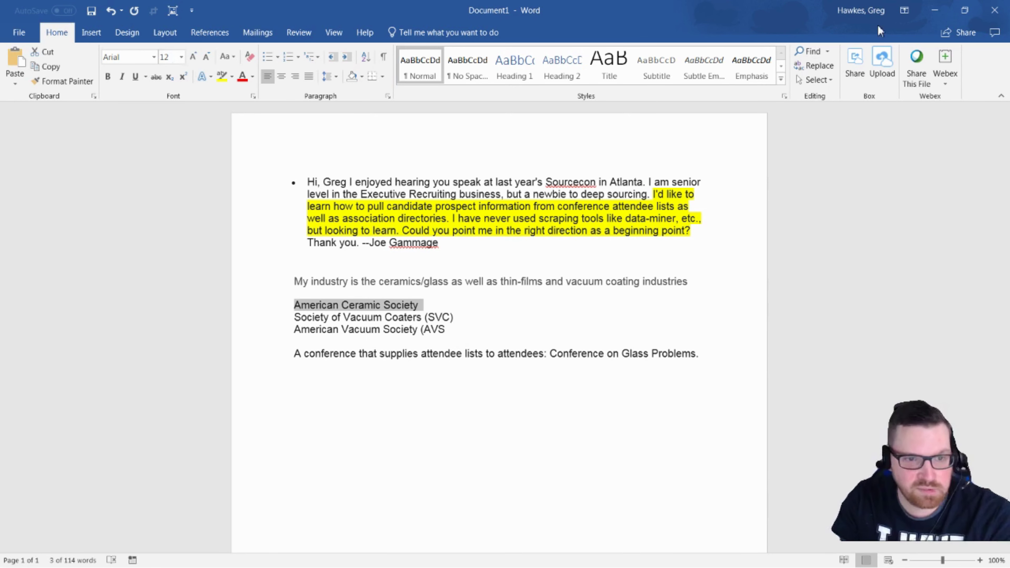
click(933, 14)
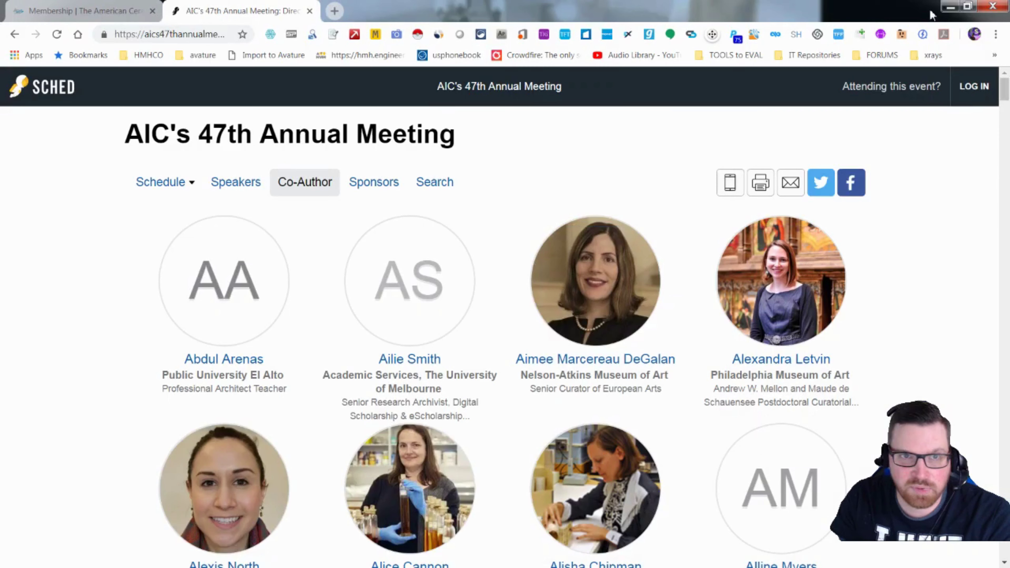
scroll(525, 265, down, 3)
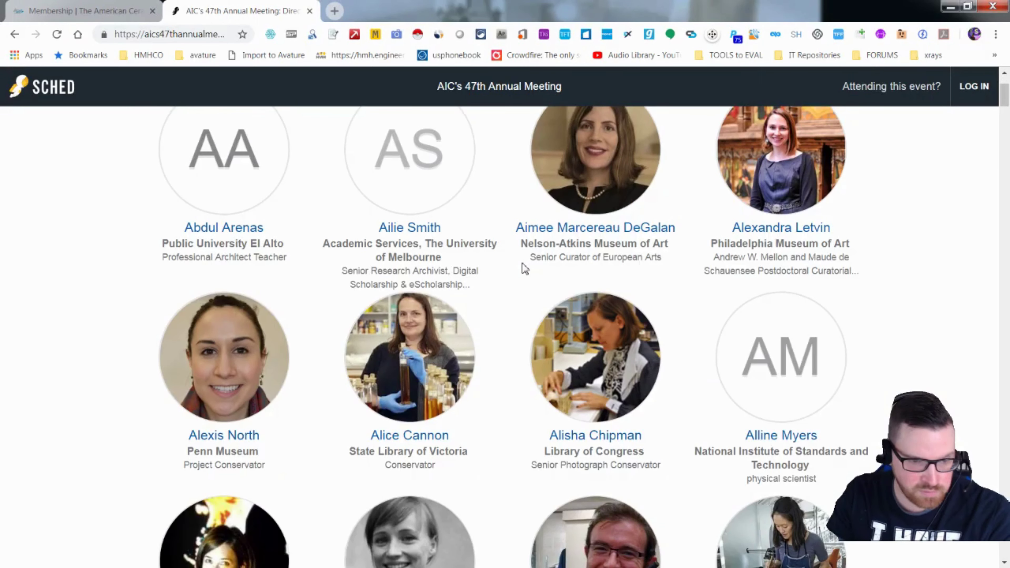
scroll(492, 320, up, 3)
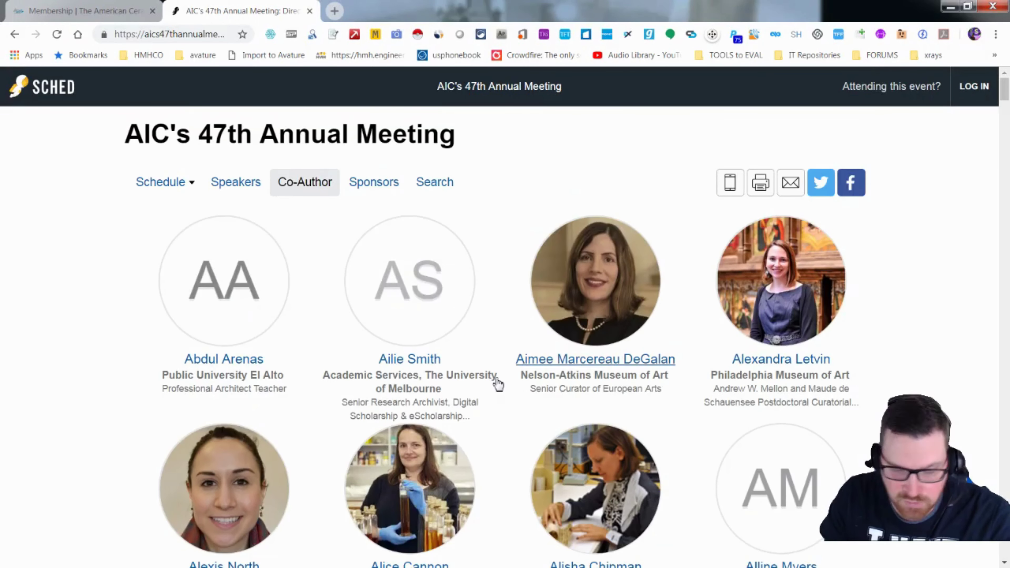
Select the University of Melbourne co-author's card text from name through job title
drag(476, 425, 341, 366)
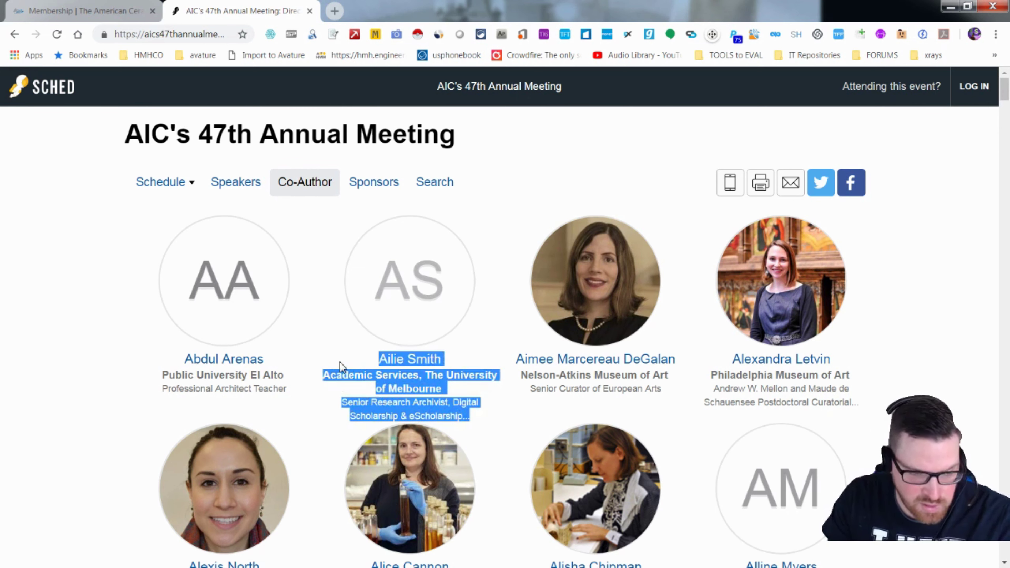
right_click(392, 385)
click(451, 441)
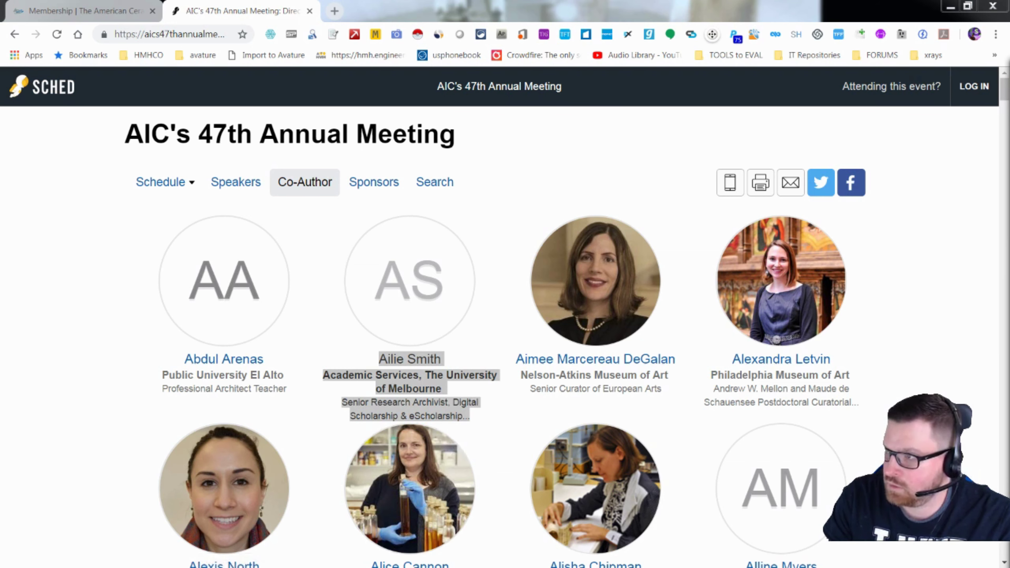
key(alt+Tab)
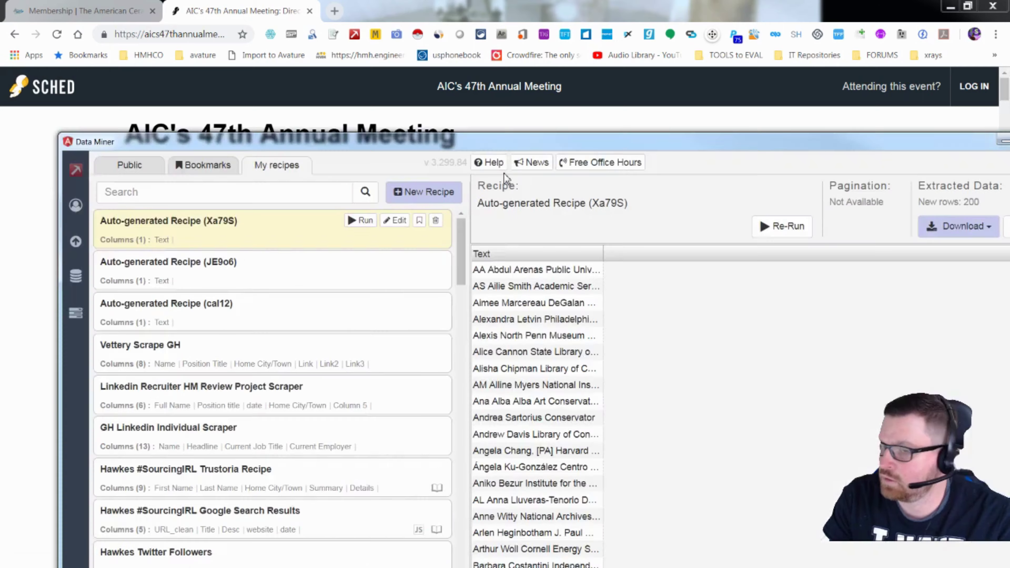
drag(397, 148, 380, 57)
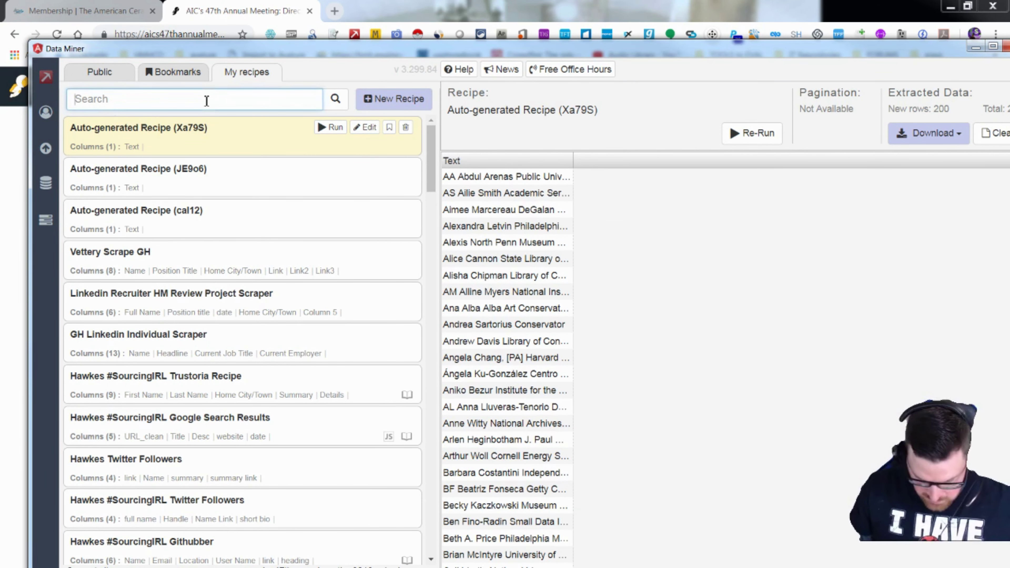
text(sched)
mouse_move(221, 135)
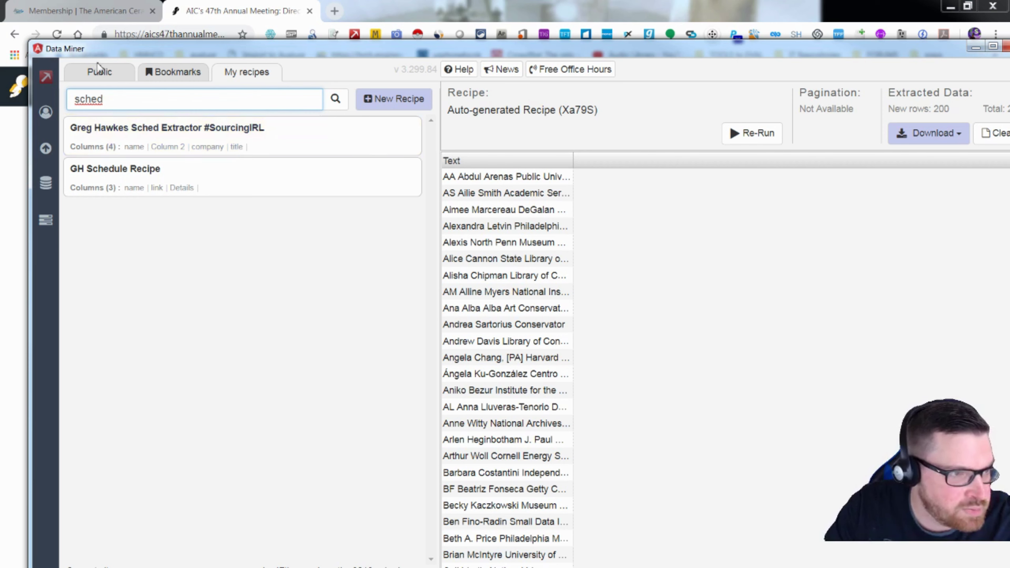
click(98, 71)
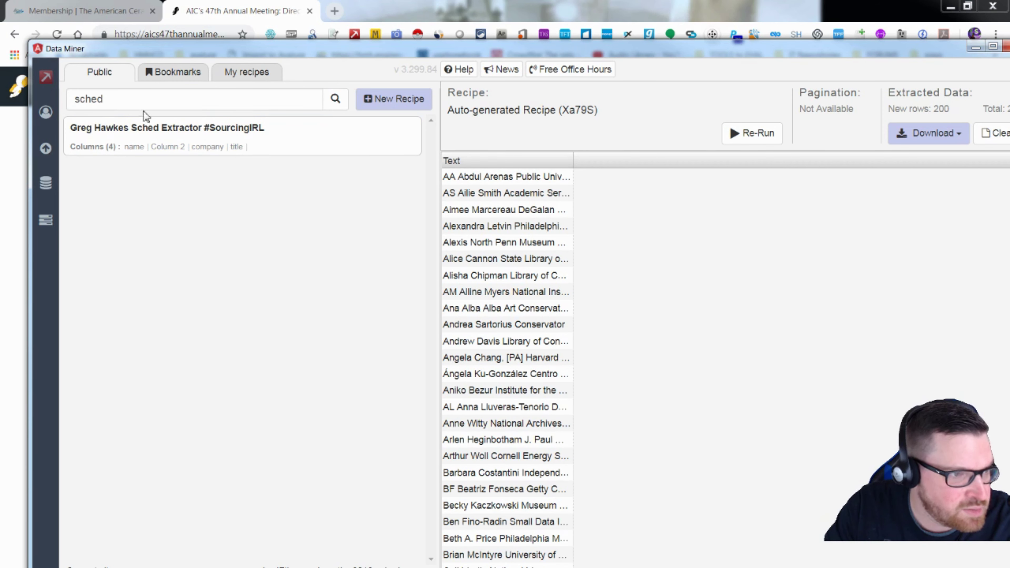
mouse_move(263, 126)
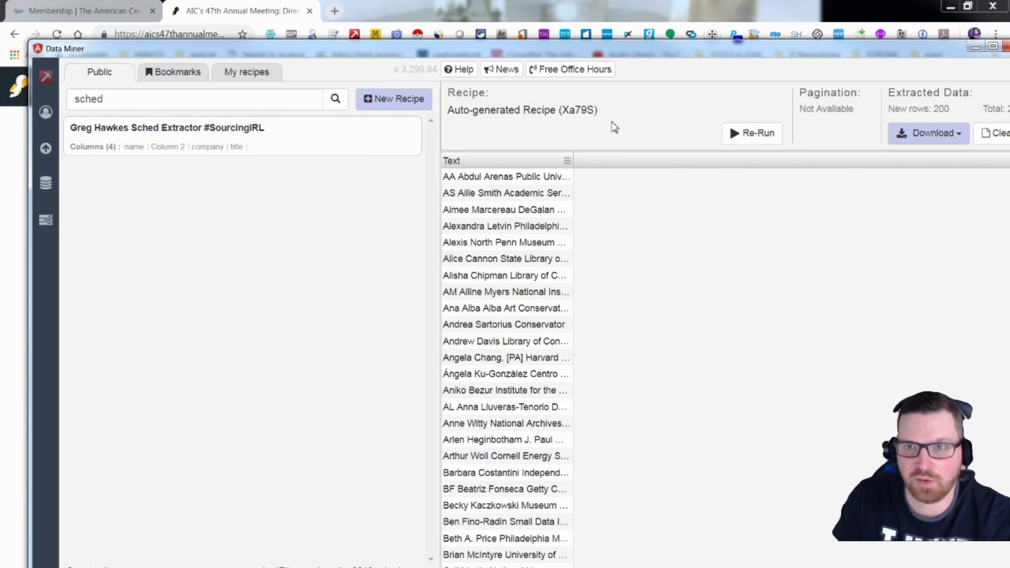
drag(954, 49, 904, 59)
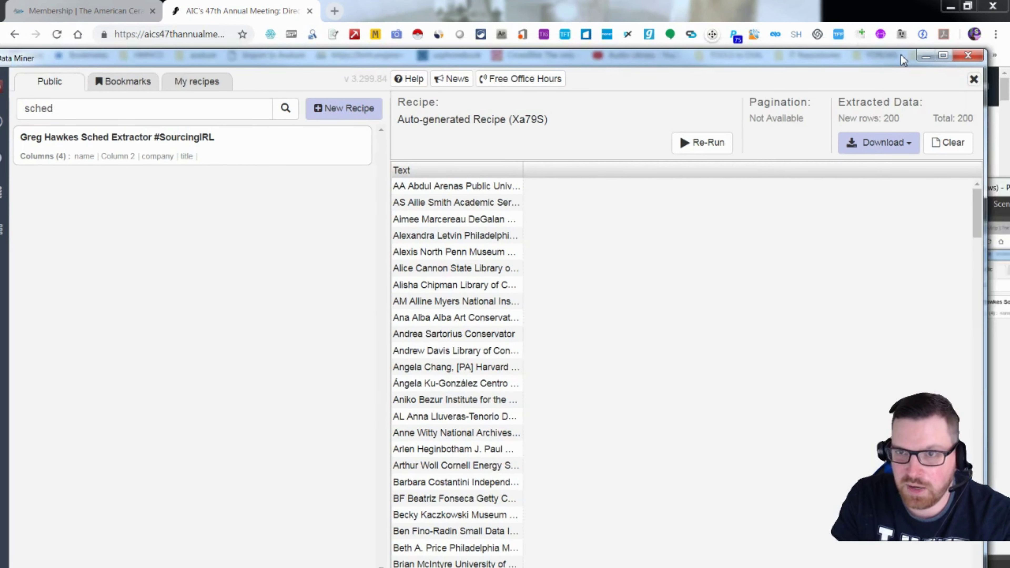
click(968, 56)
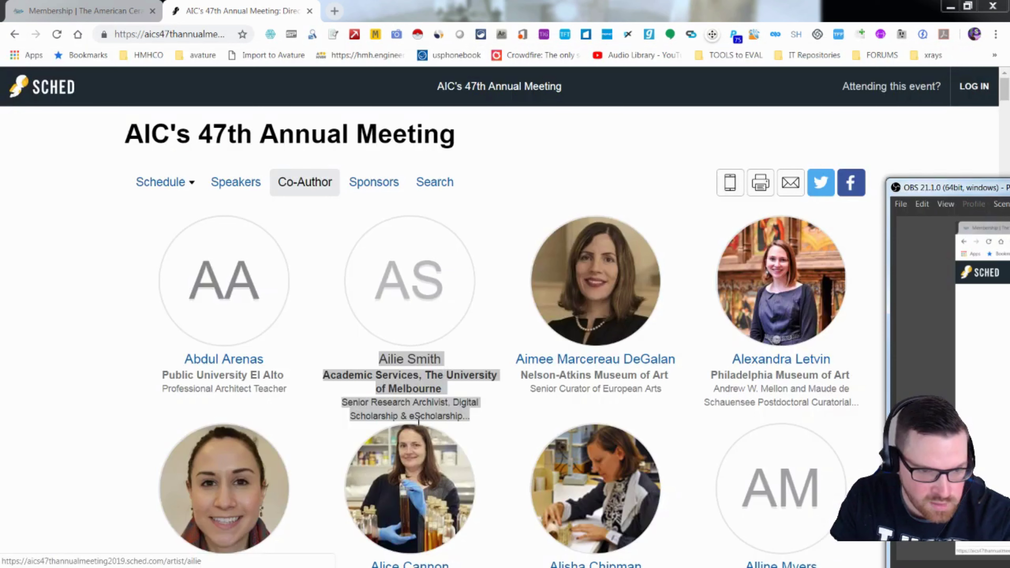
Scrape the co-author cards using Data Miner's public Sched extractor recipe
right_click(422, 384)
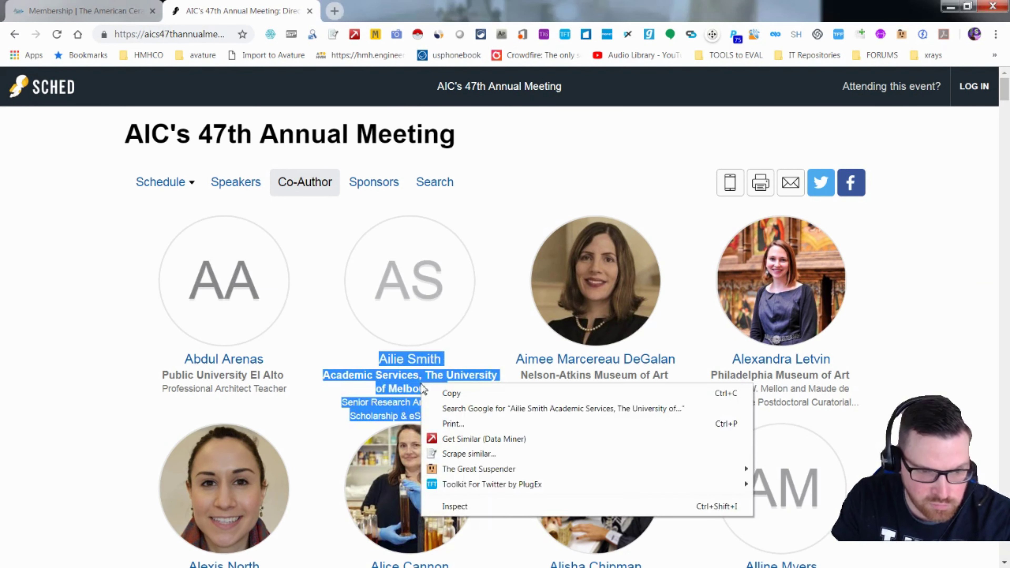
click(453, 438)
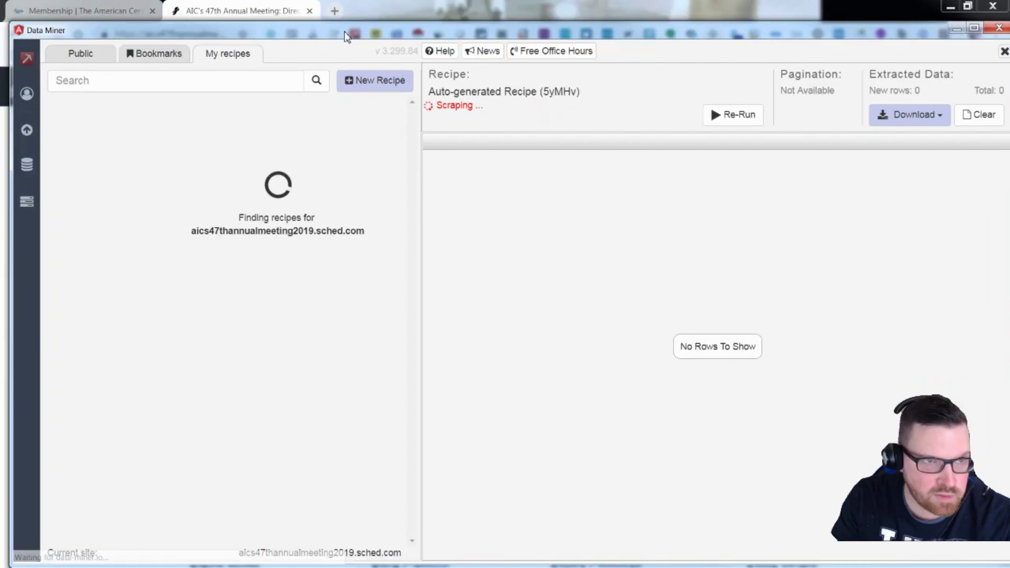
click(78, 54)
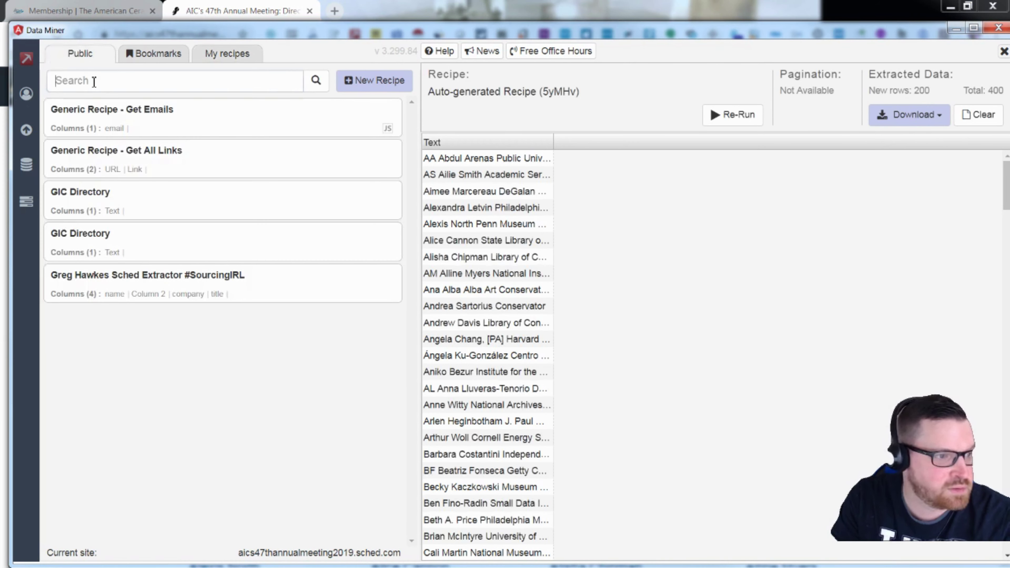
mouse_move(140, 305)
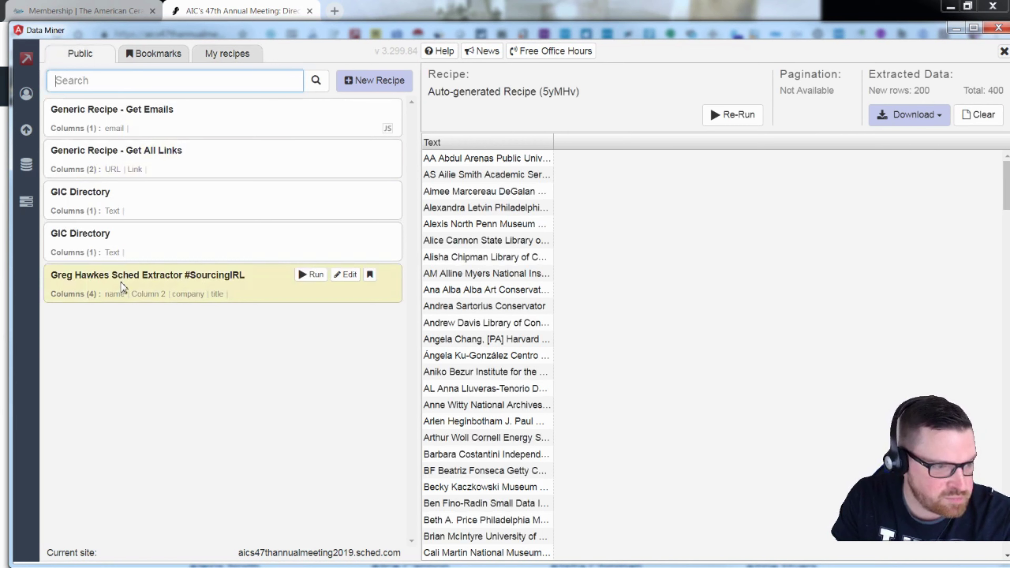
click(310, 275)
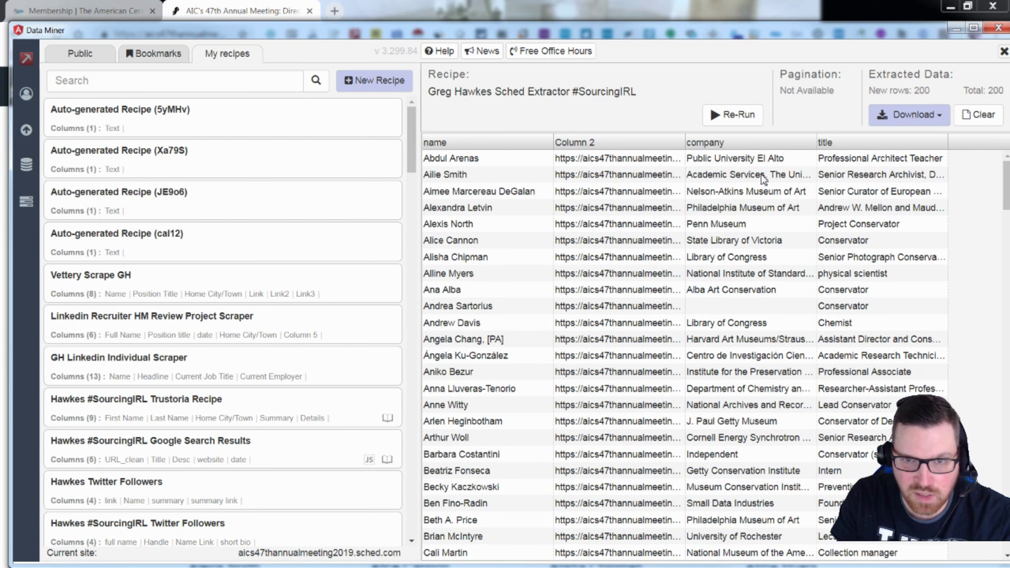
Review the 200 extracted rows and download them as XLSX (dataminer (75).xlsx)
scroll(503, 237, down, 1)
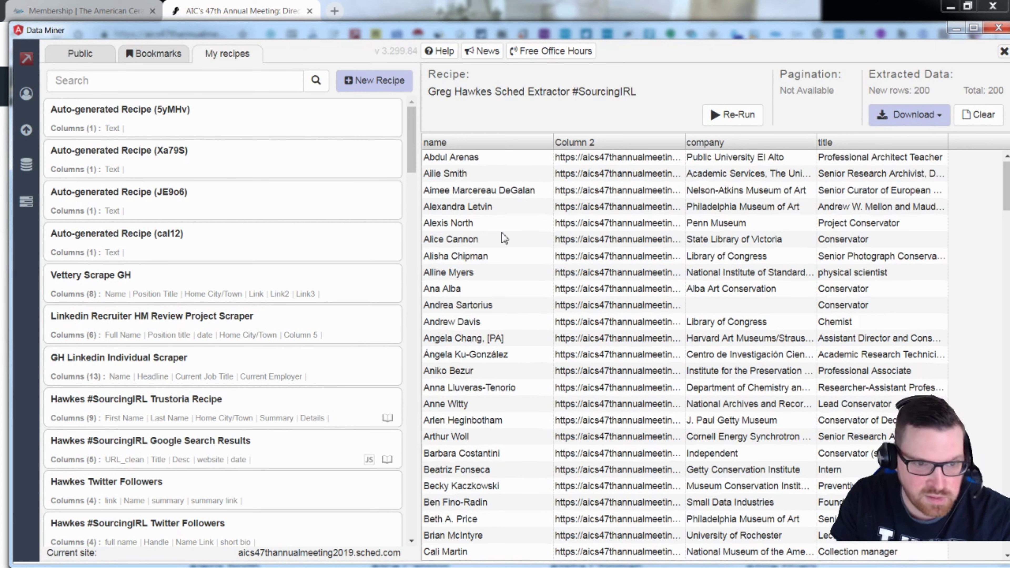
scroll(502, 233, down, 20)
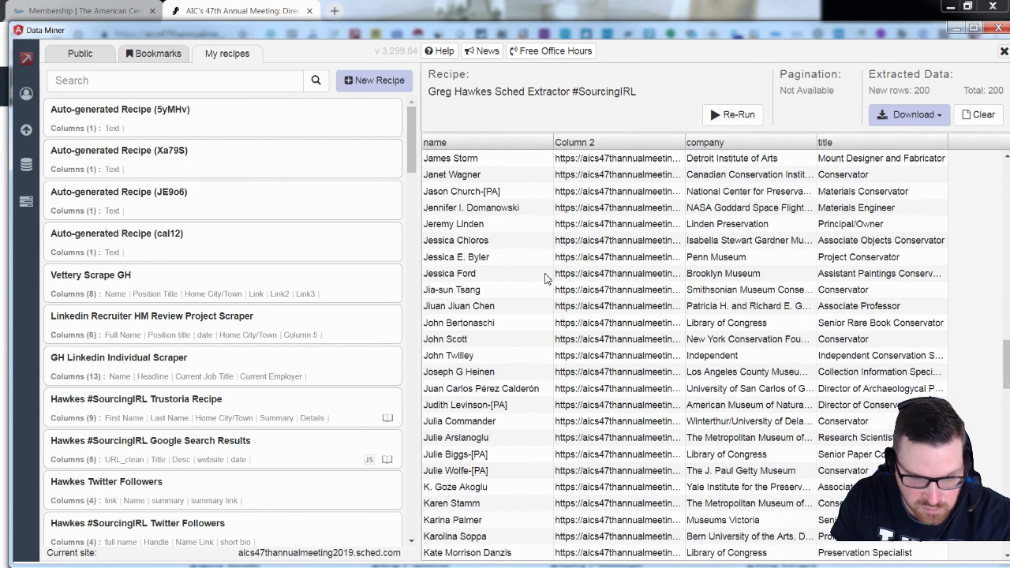
scroll(546, 278, down, 20)
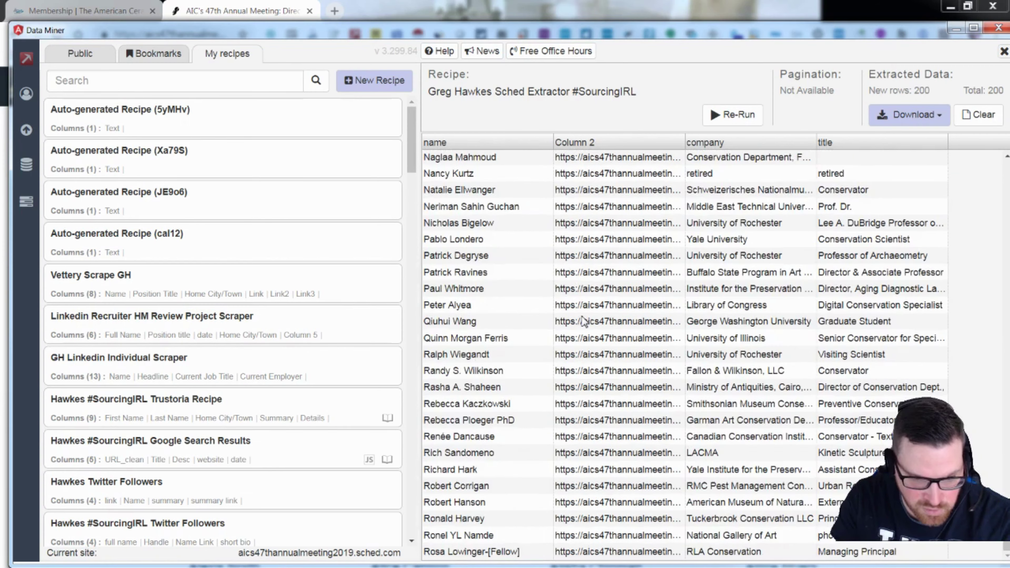
scroll(656, 318, up, 15)
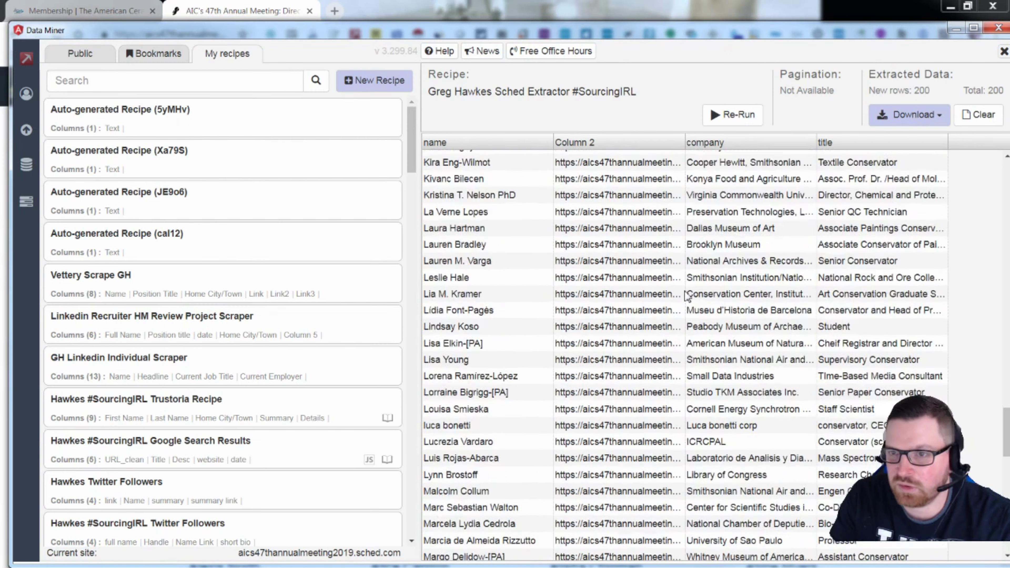
scroll(687, 296, up, 20)
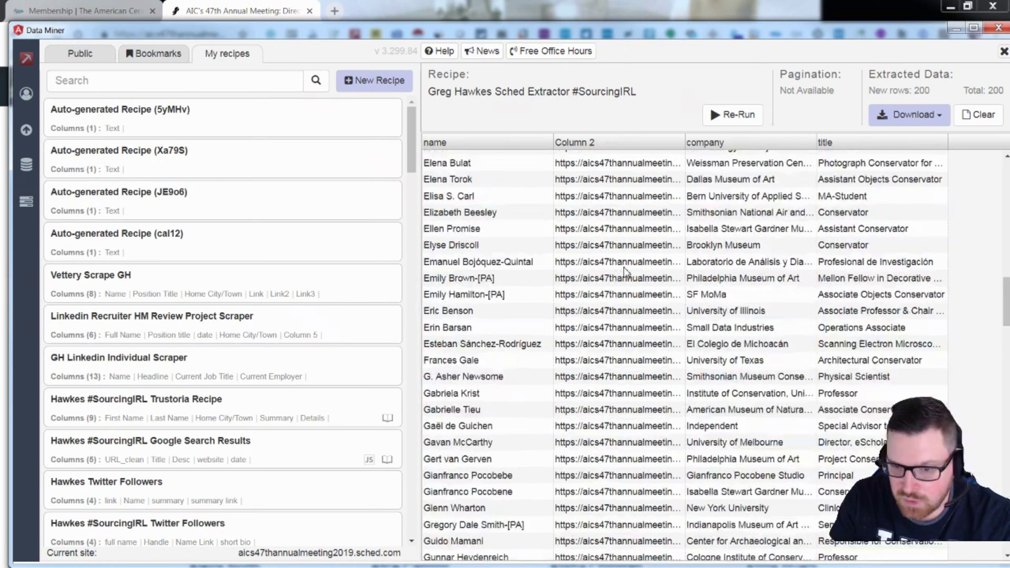
scroll(624, 268, down, 20)
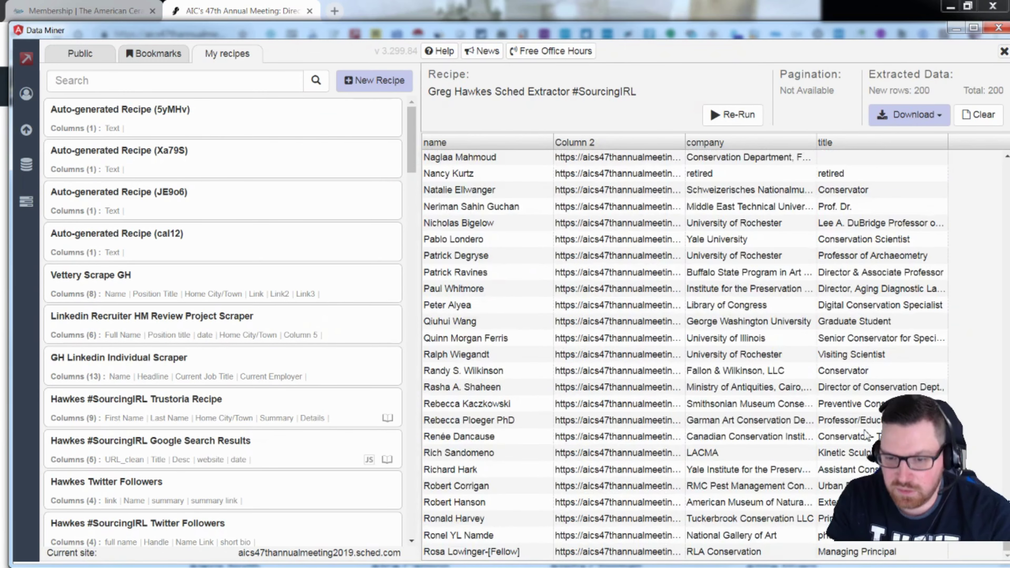
scroll(756, 391, up, 8)
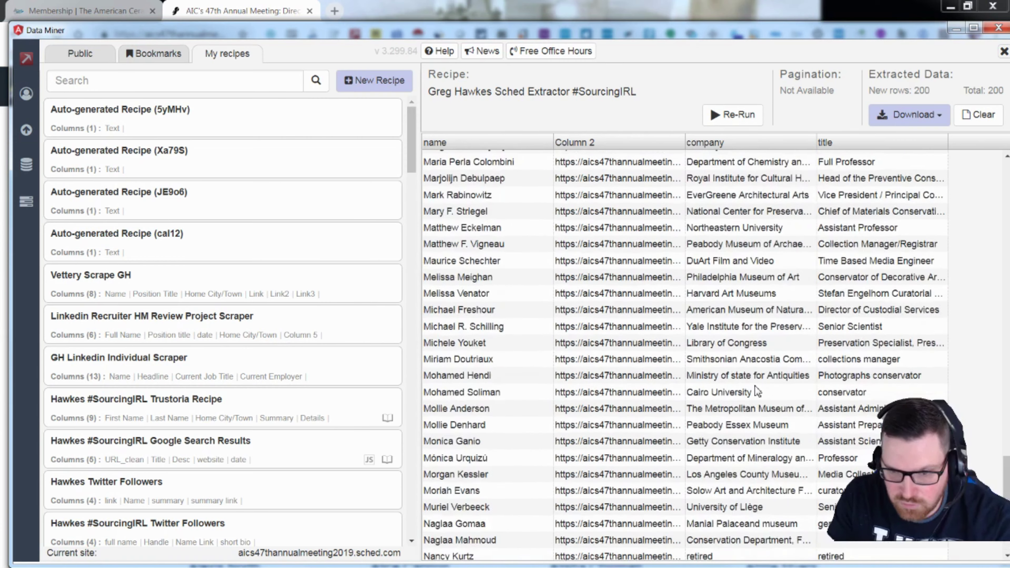
scroll(772, 358, up, 15)
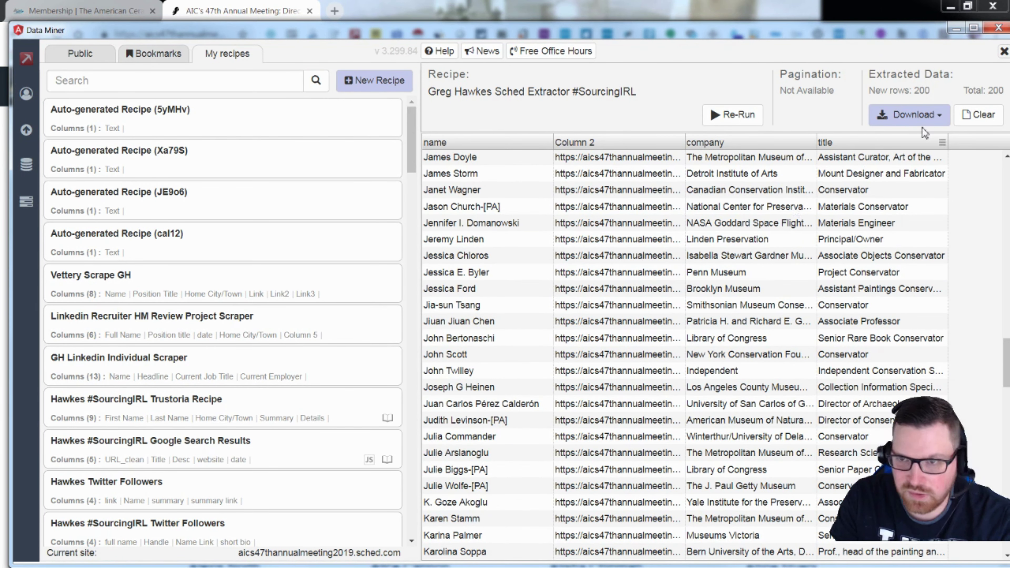
click(935, 115)
click(919, 155)
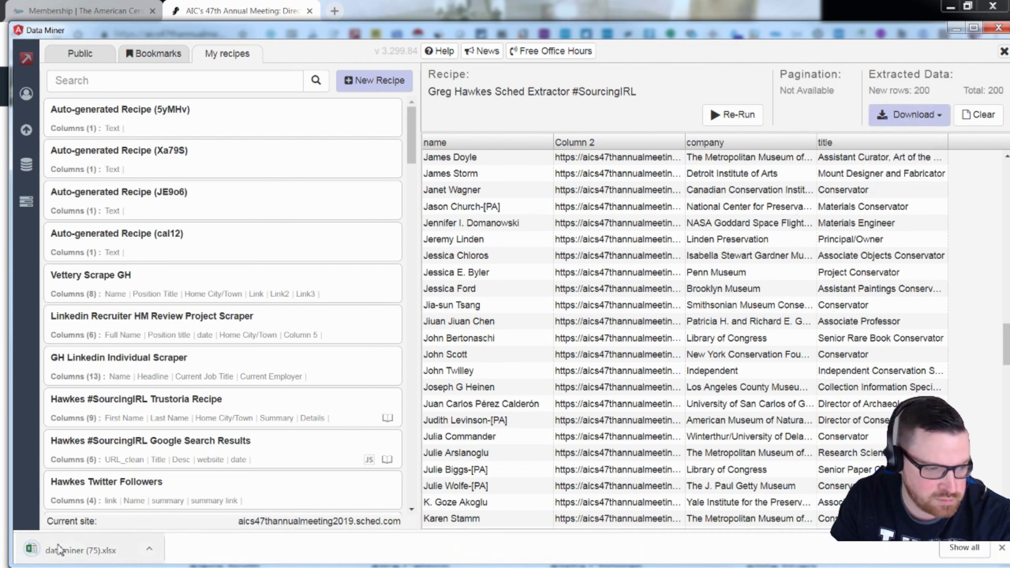
Check the name, link, company and title columns of dataminer (75).xlsx in Excel, then close Data Miner
click(71, 551)
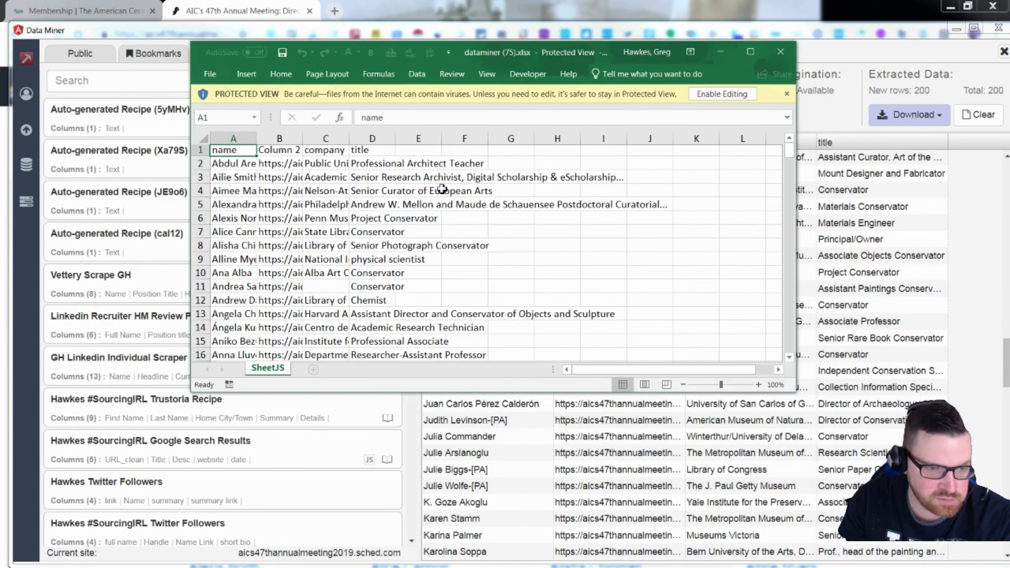
scroll(442, 189, down, 2)
scroll(476, 206, up, 3)
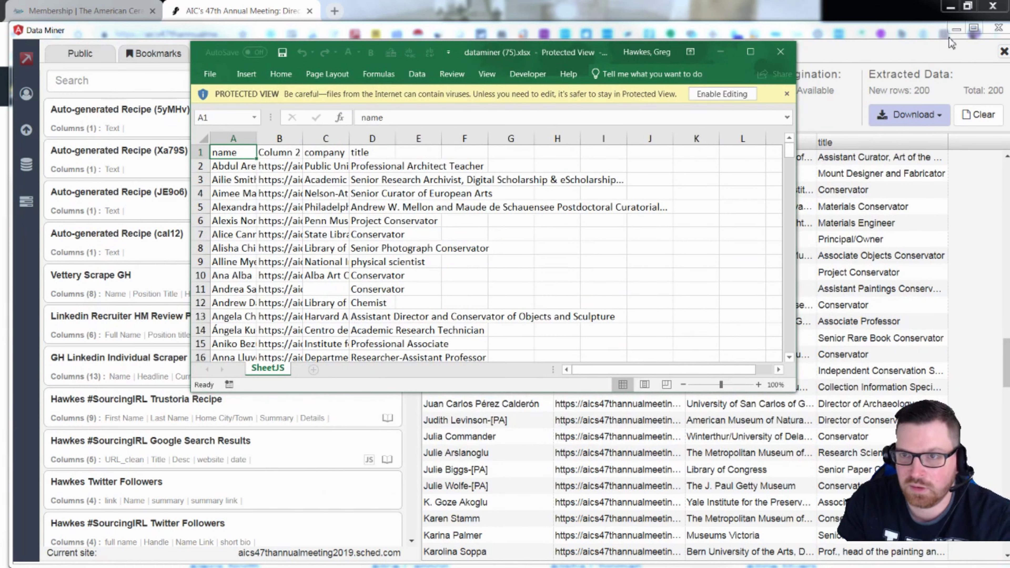
click(957, 28)
Open the second co-author's profile from the Sched directory
click(100, 367)
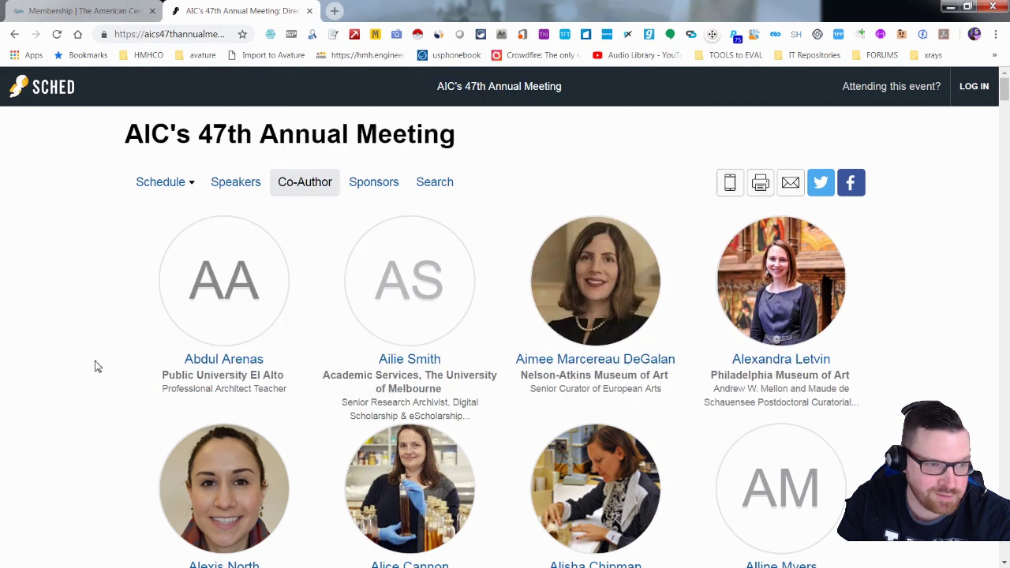
click(428, 358)
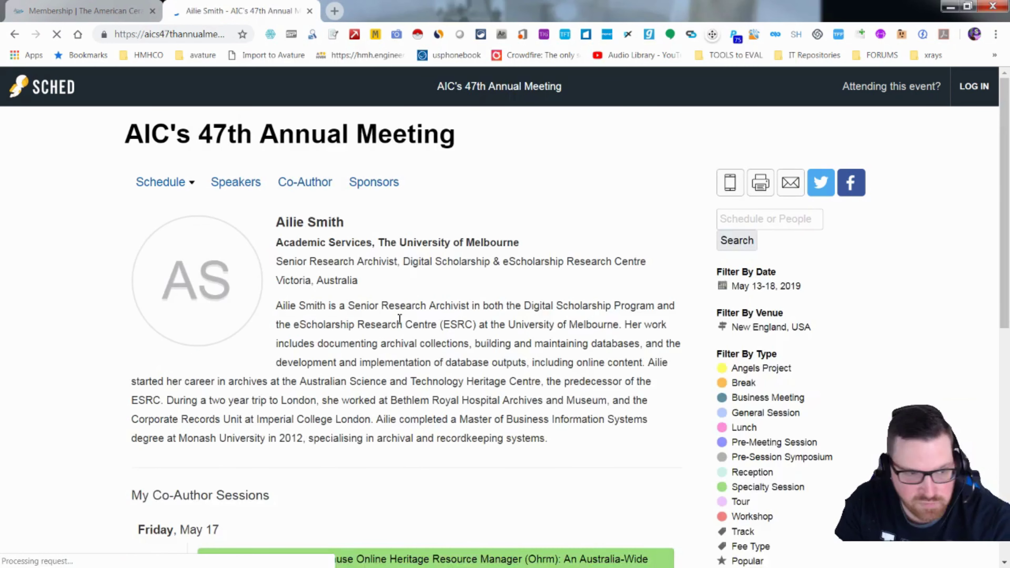
scroll(428, 316, down, 5)
scroll(500, 332, up, 1)
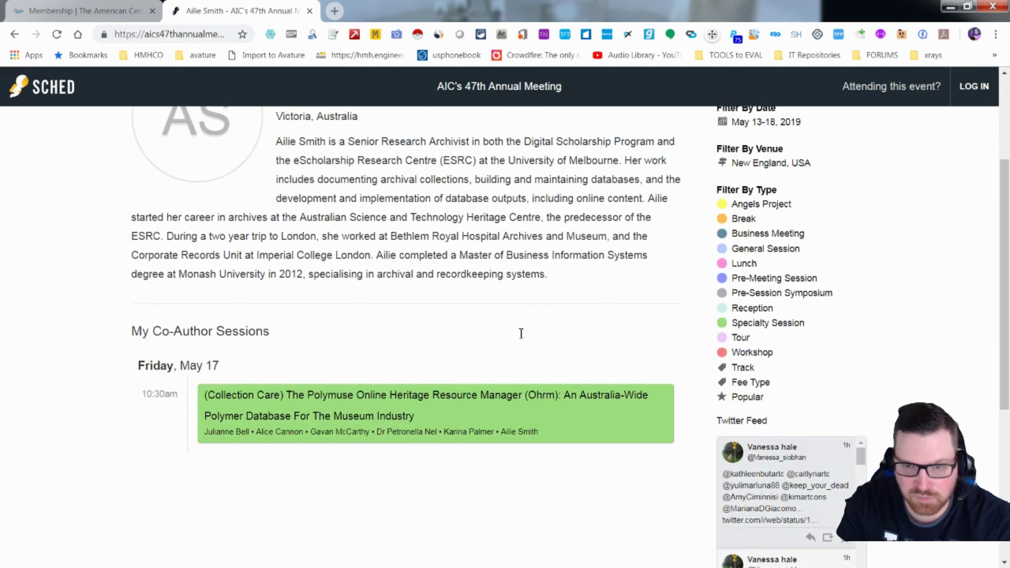
scroll(521, 334, up, 4)
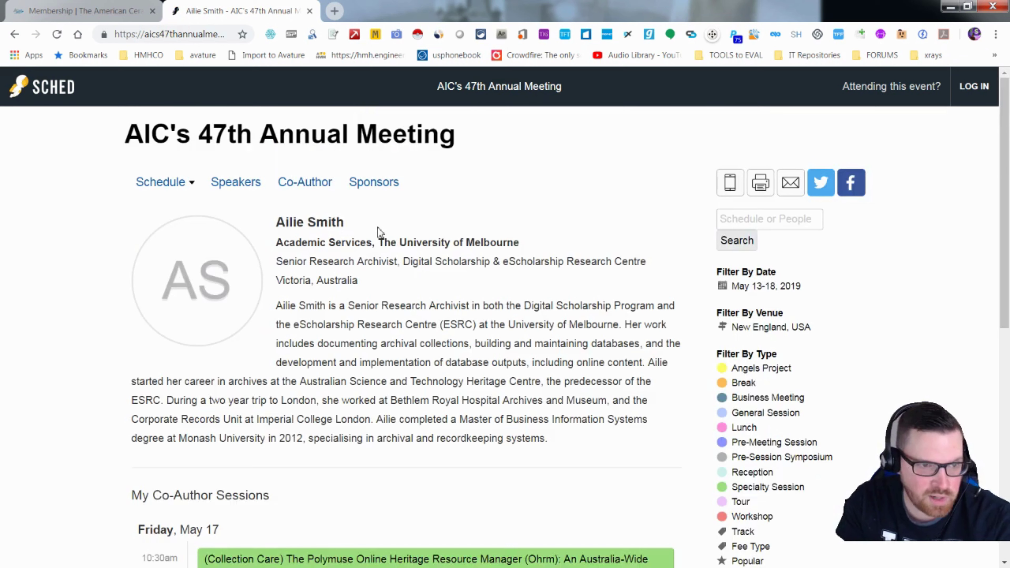
Select the co-author's name together with her University of Melbourne affiliation line
drag(345, 222, 280, 222)
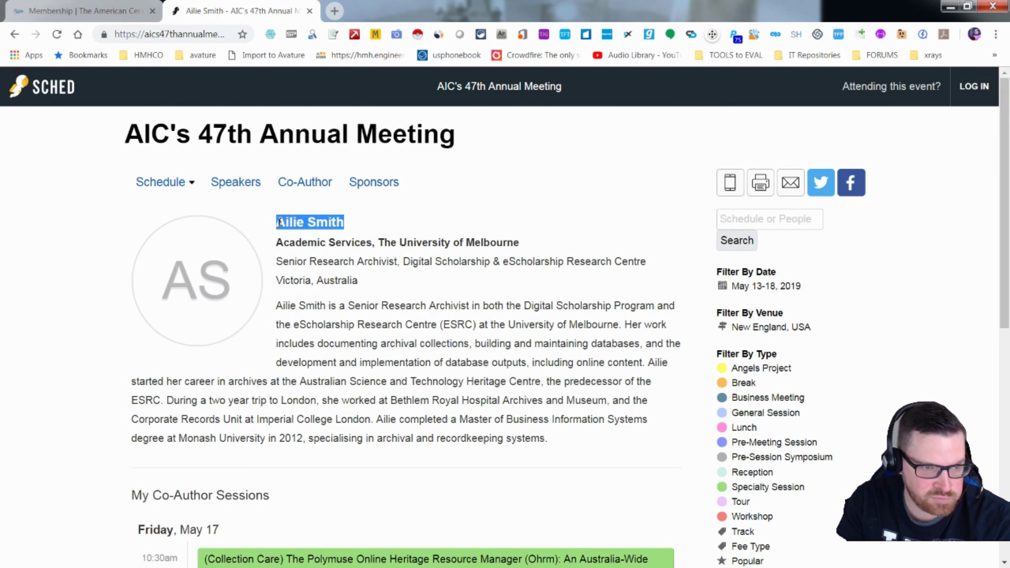
right_click(280, 222)
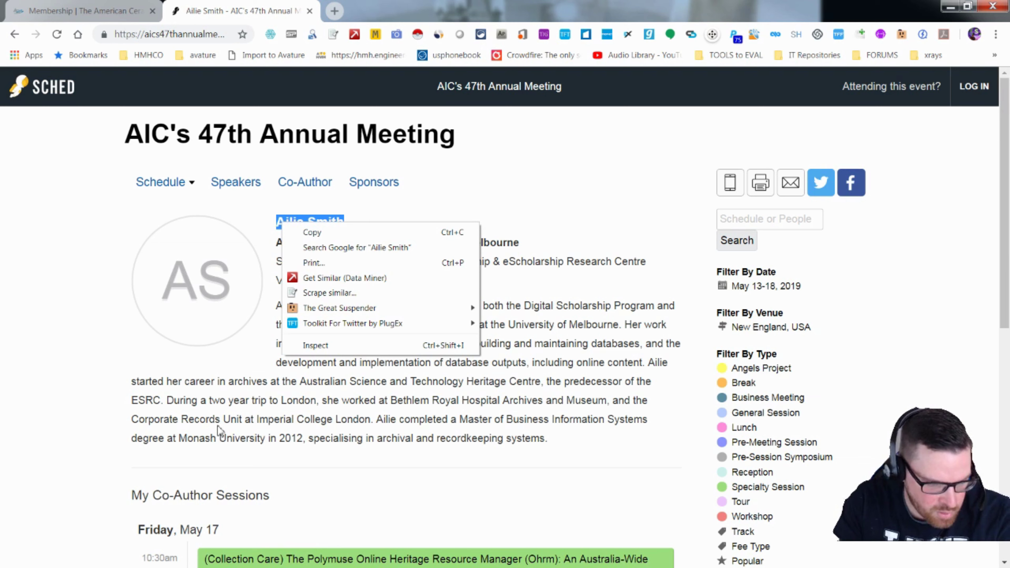
click(235, 425)
scroll(373, 409, down, 2)
scroll(515, 388, down, 3)
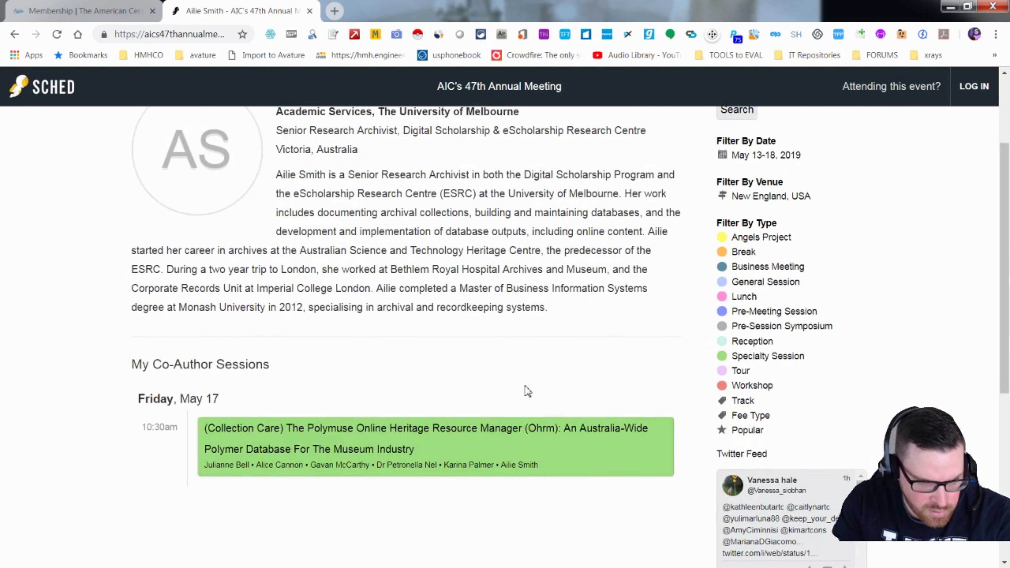
scroll(521, 384, up, 4)
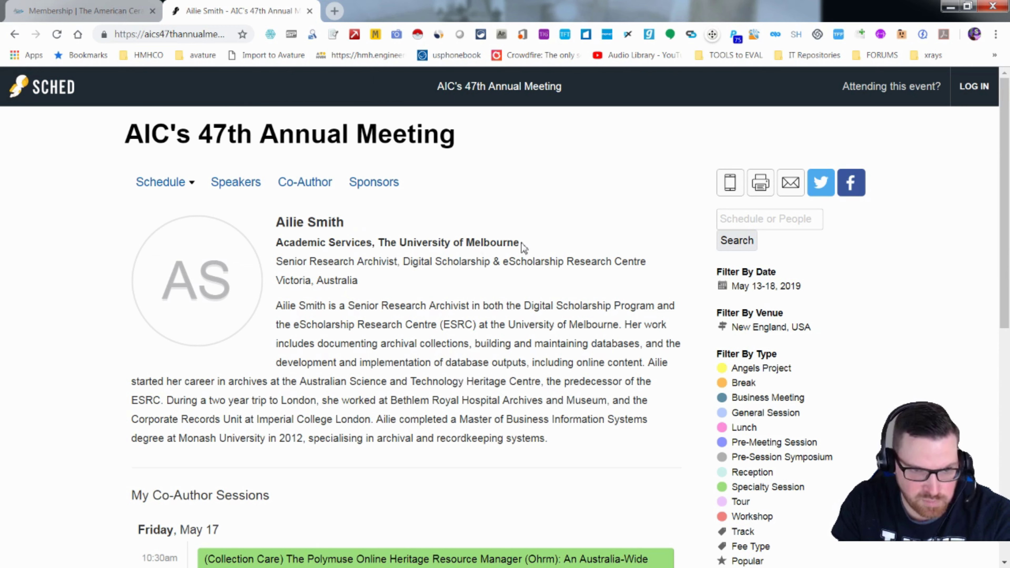
drag(522, 246, 268, 217)
key(ctrl+c)
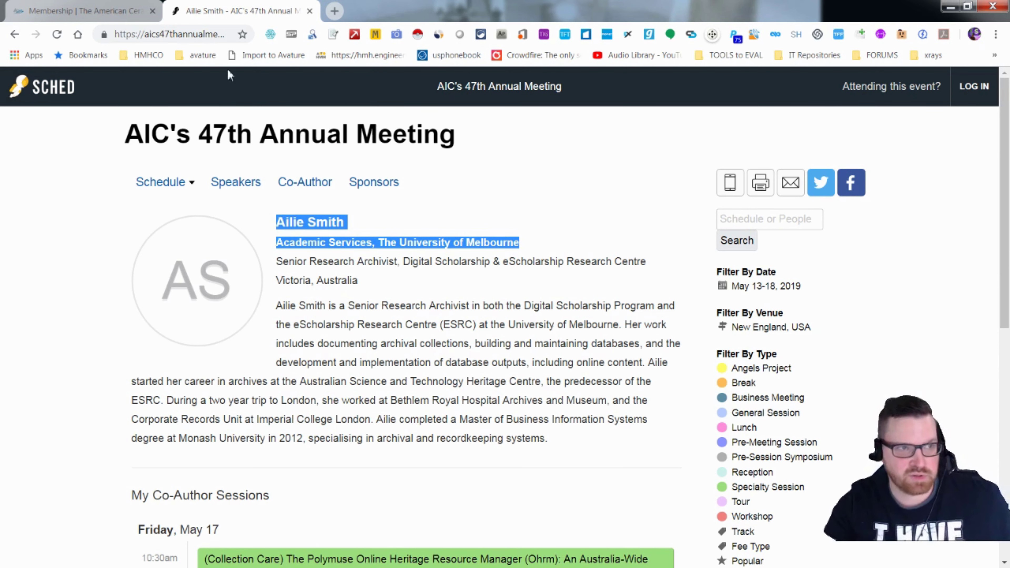
Search Google in a new tab for the copied name and University of Melbourne affiliation
click(335, 11)
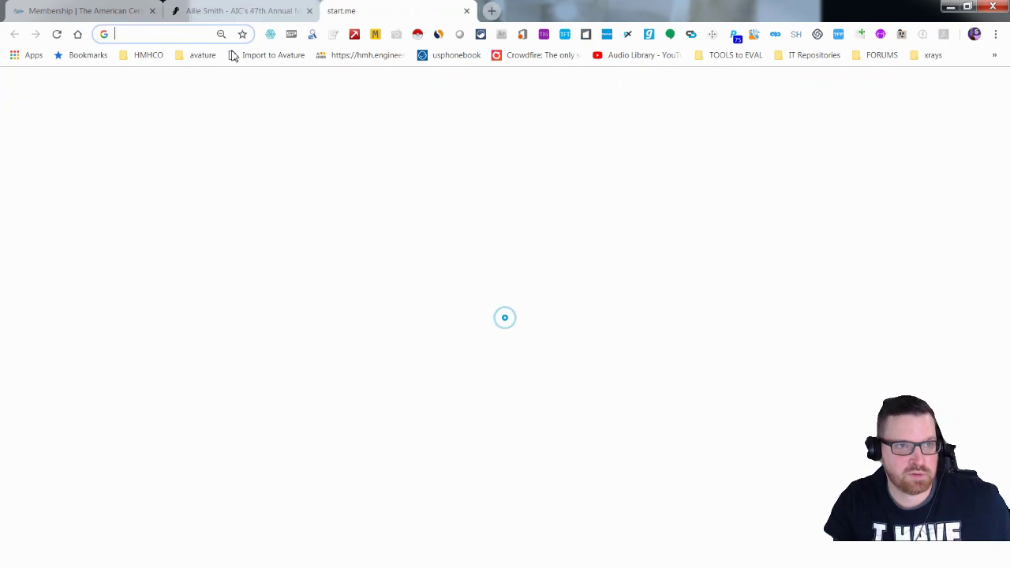
key(ctrl+v)
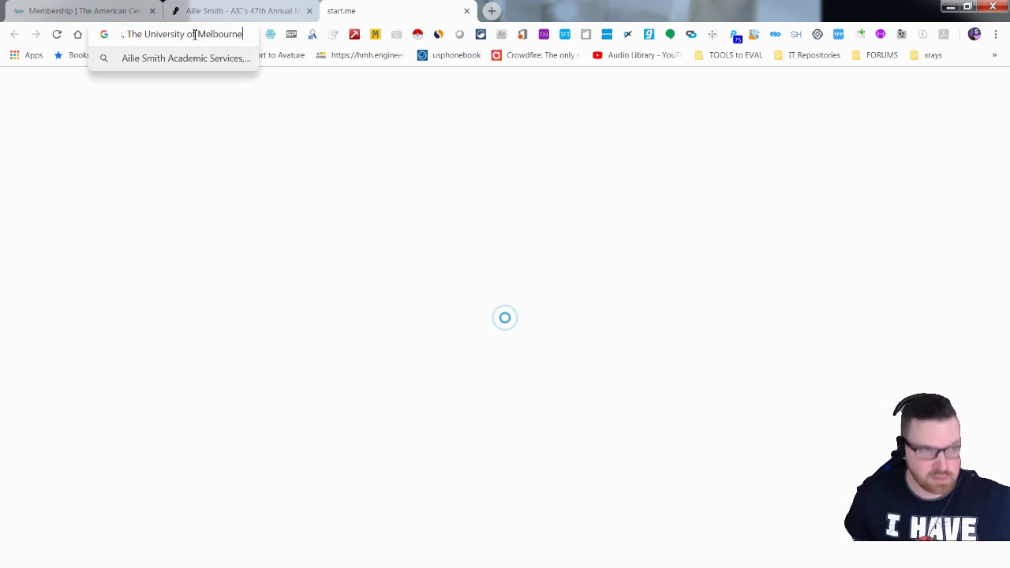
key(Return)
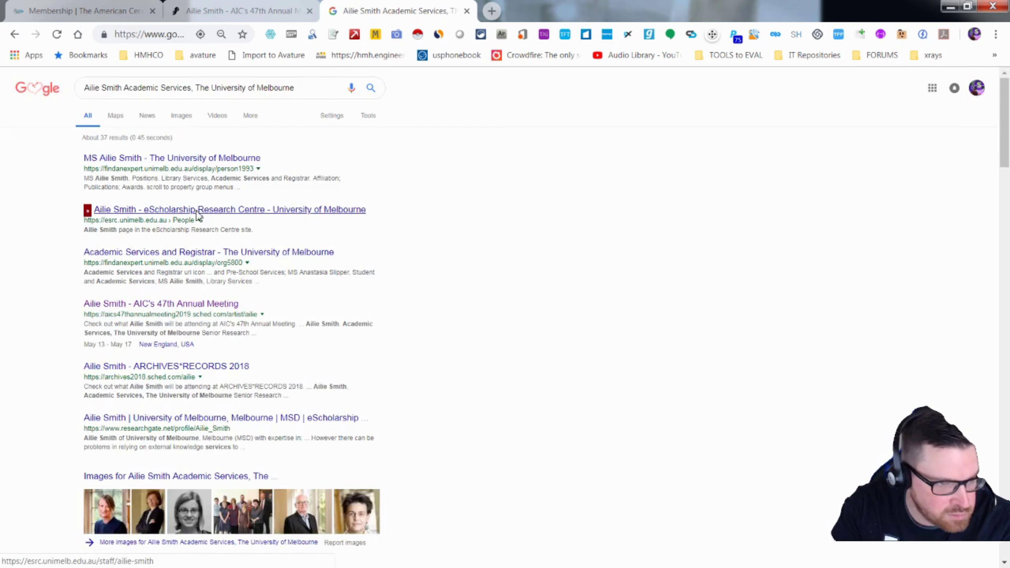
Preview matching profiles among the ~37 results, then go back to her Sched profile tab
mouse_move(198, 216)
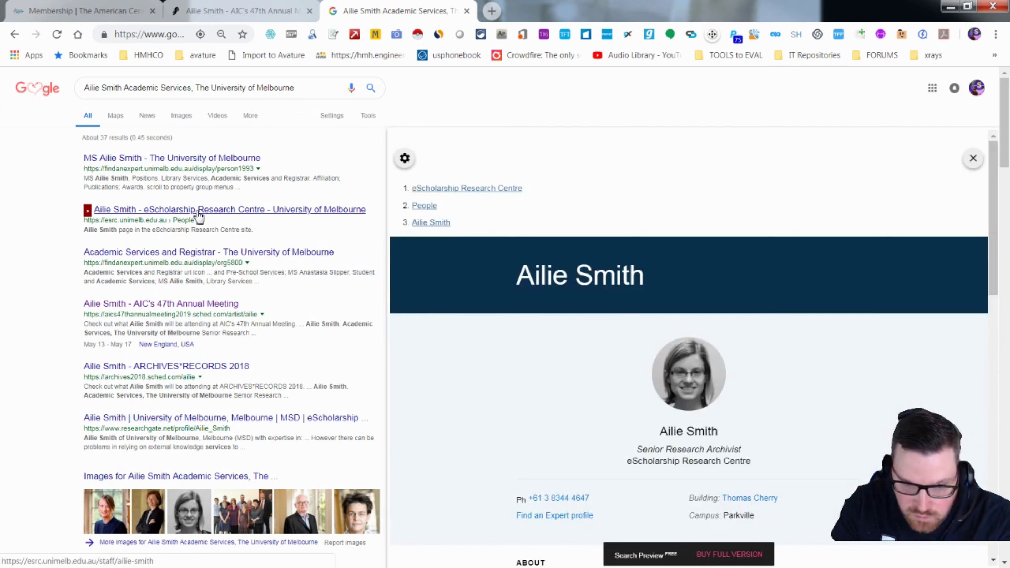
scroll(568, 305, down, 2)
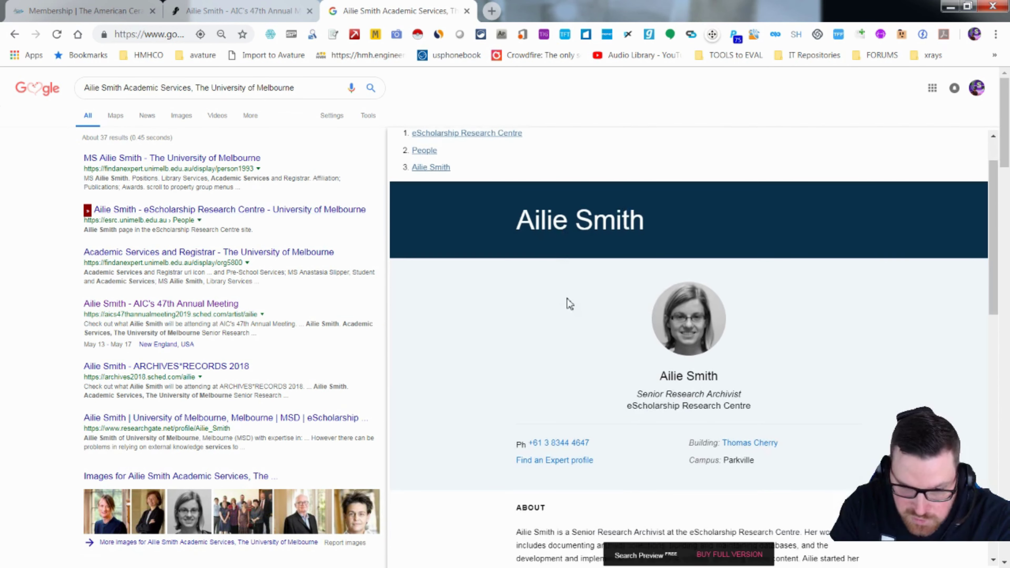
scroll(569, 305, up, 2)
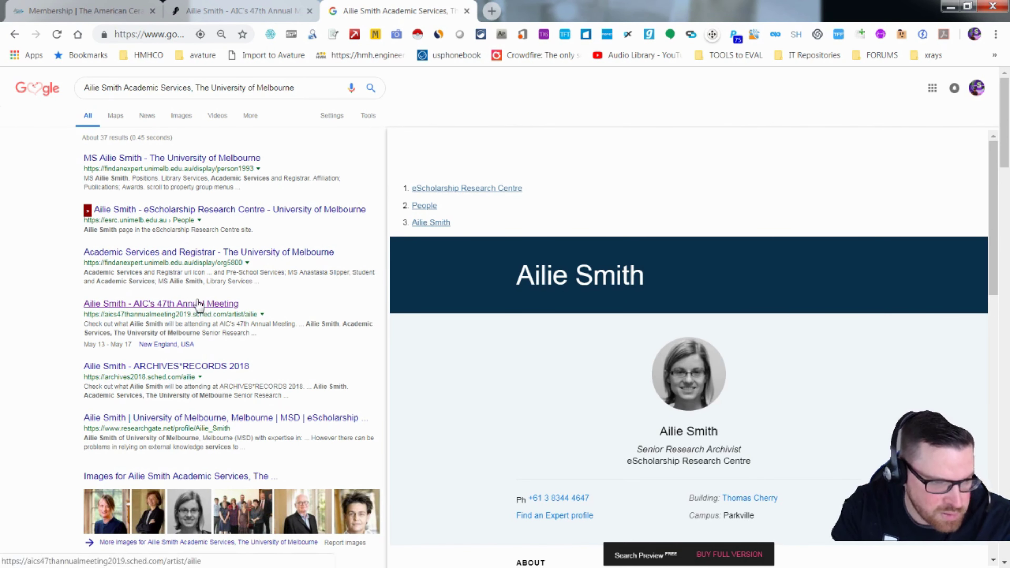
mouse_move(210, 298)
scroll(223, 340, down, 5)
scroll(222, 340, up, 5)
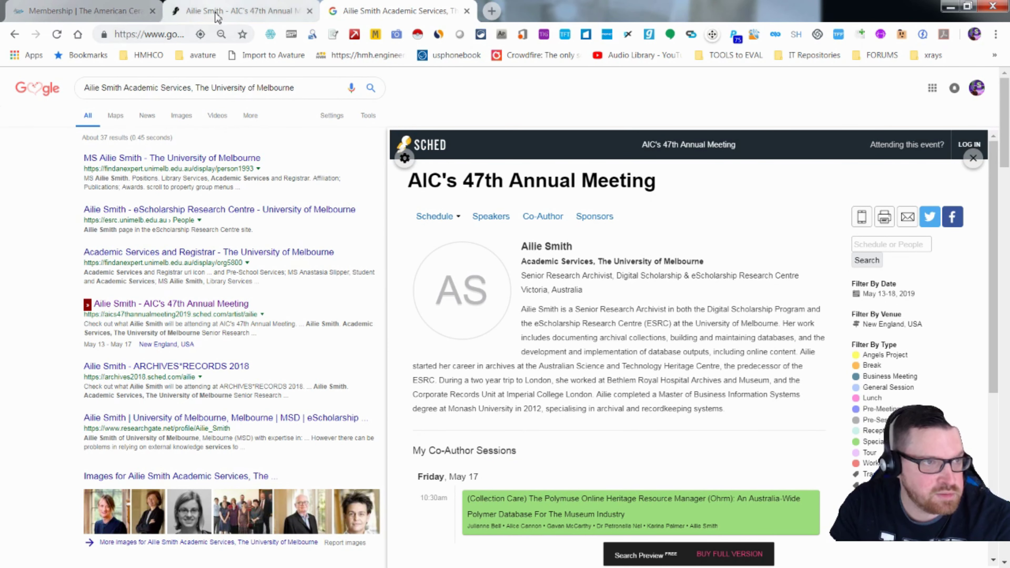
click(181, 11)
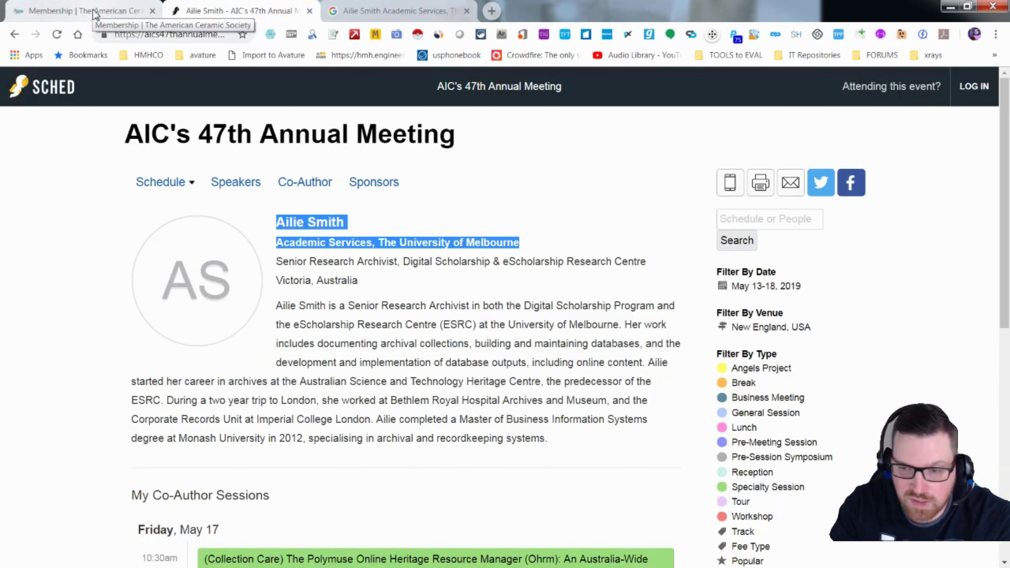